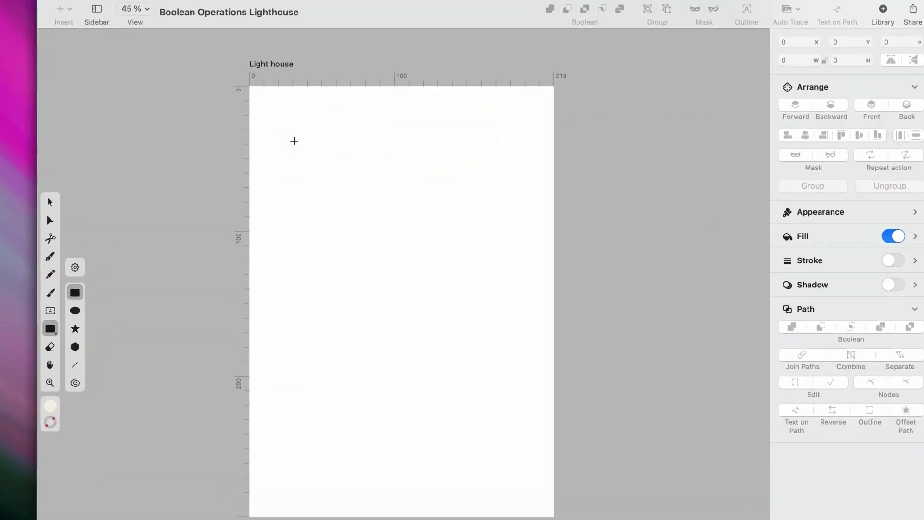
# - Draw the cream 164.66 × 228.2 background rectangle and centre it horizontally on the Light house artboard
pyautogui.moveTo(300, 145); pyautogui.dragTo(464, 373)
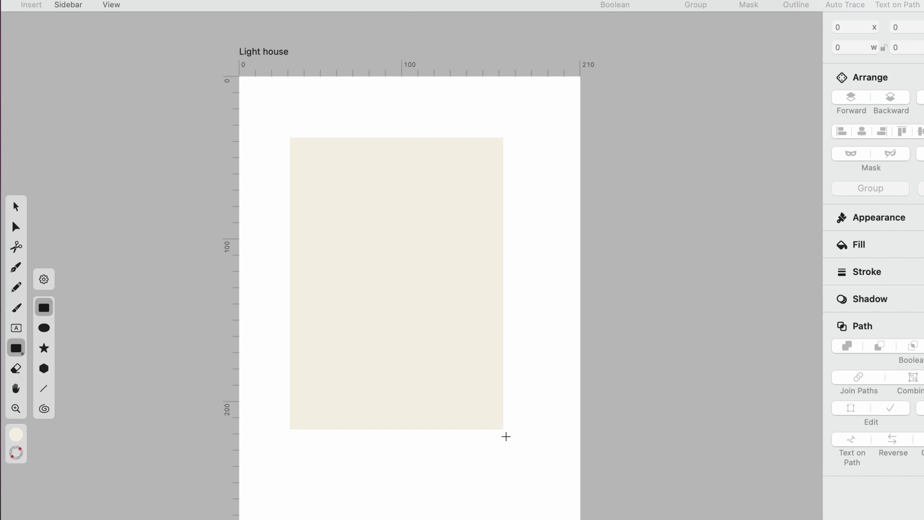
pyautogui.moveTo(505, 436); pyautogui.dragTo(558, 508)
pyautogui.press('v')
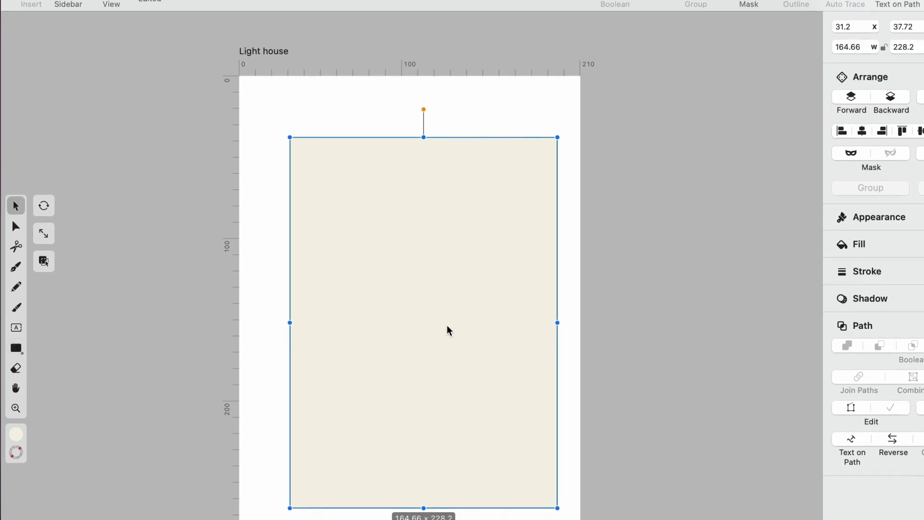
pyautogui.moveTo(447, 325); pyautogui.dragTo(435, 320)
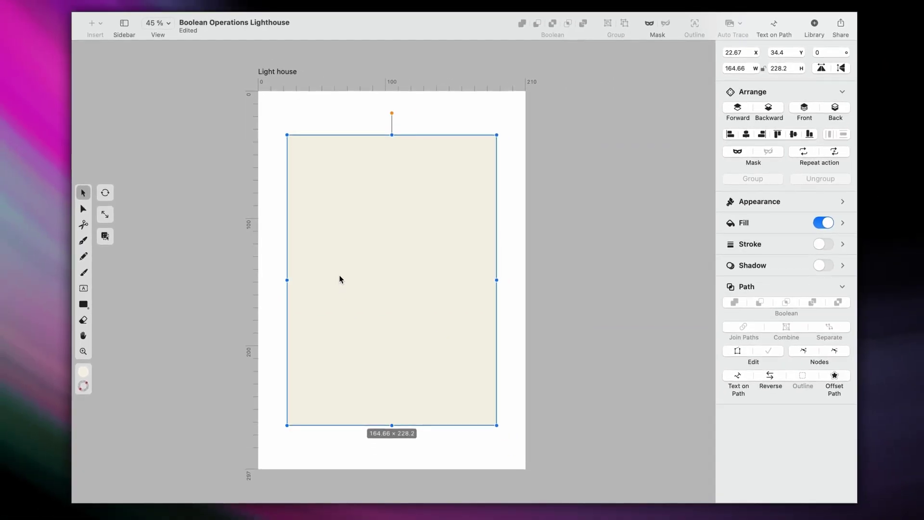
# - Draw a small cream circle at the rectangle's top-left corner and duplicate it along the top edge
pyautogui.click(85, 304)
pyautogui.click(105, 287)
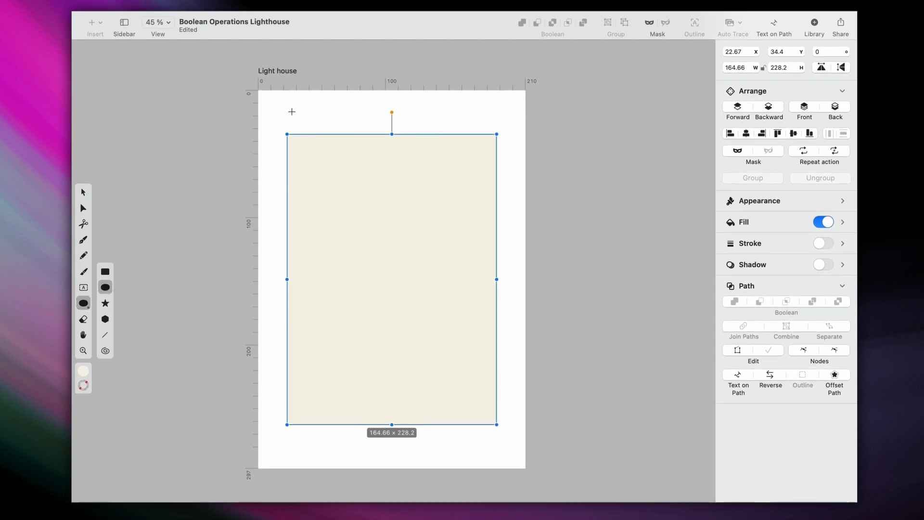
pyautogui.moveTo(298, 124); pyautogui.dragTo(320, 146)
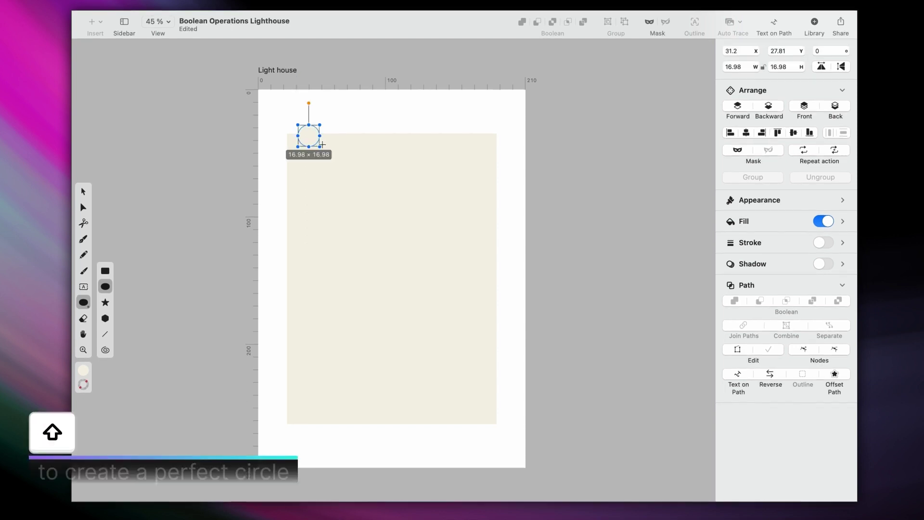
pyautogui.scroll(2, 320, 144)
pyautogui.press('v')
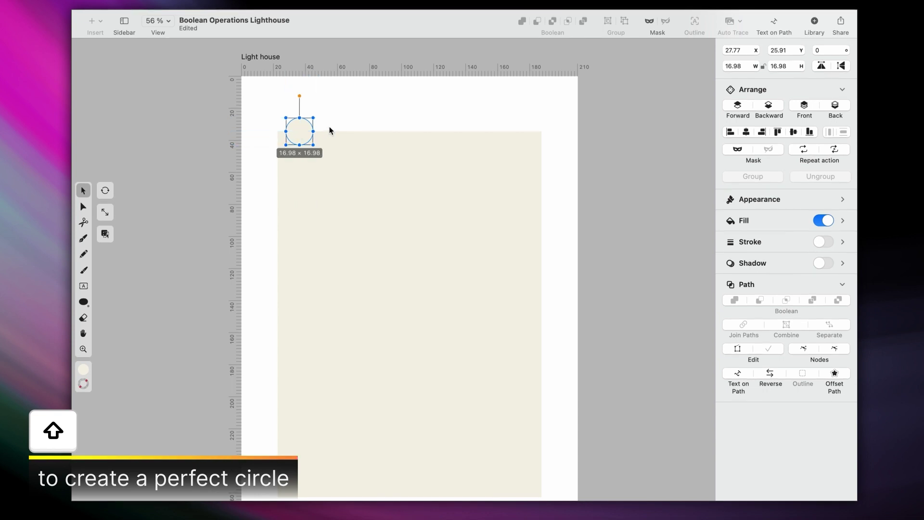
pyautogui.moveTo(302, 136); pyautogui.dragTo(338, 135)
# - Repeat the duplicate five more times and move the last circle to the top-right corner
pyautogui.click(830, 149)
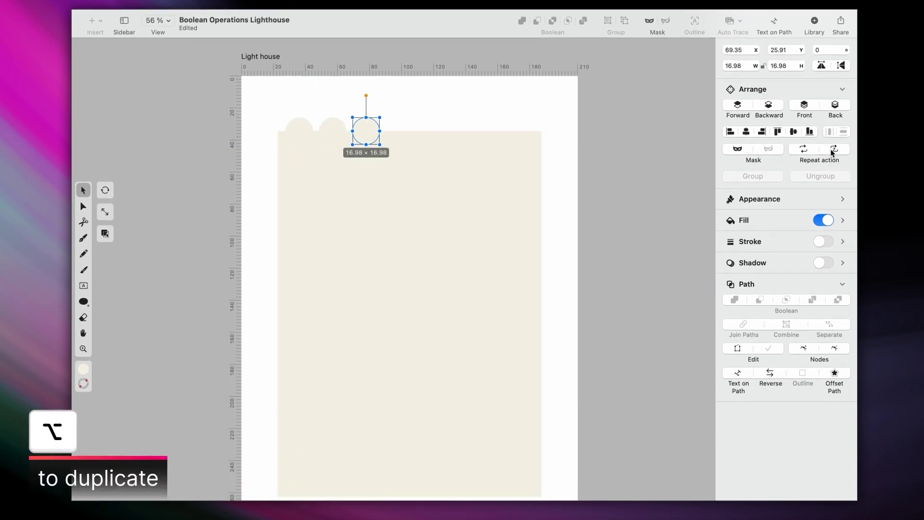
pyautogui.click(833, 149)
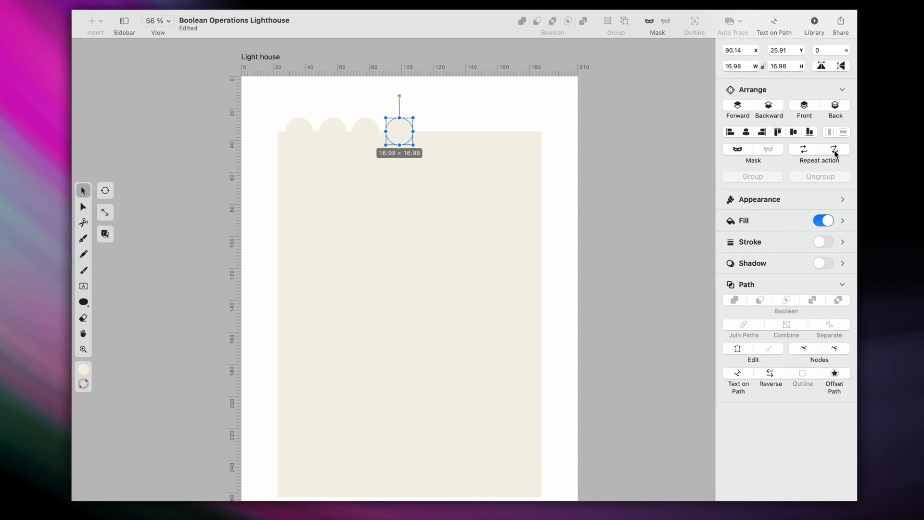
pyautogui.click(836, 150)
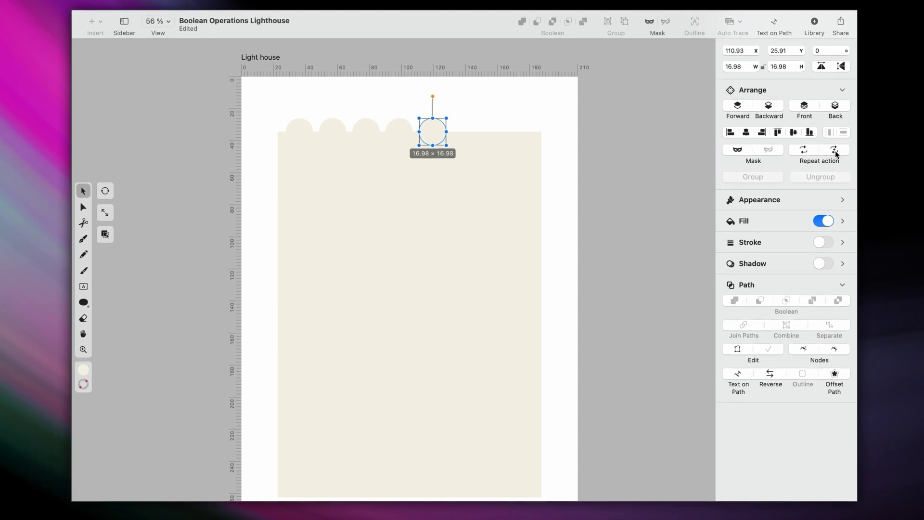
pyautogui.click(836, 150)
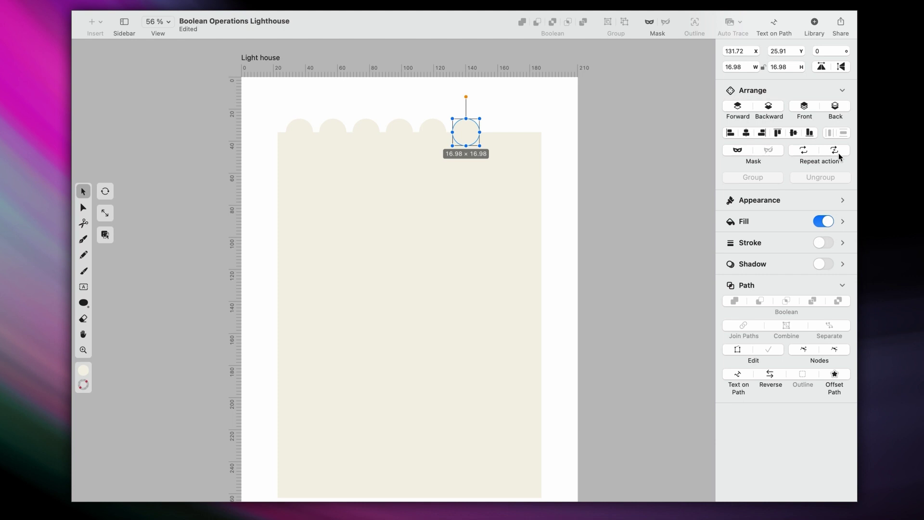
pyautogui.click(839, 154)
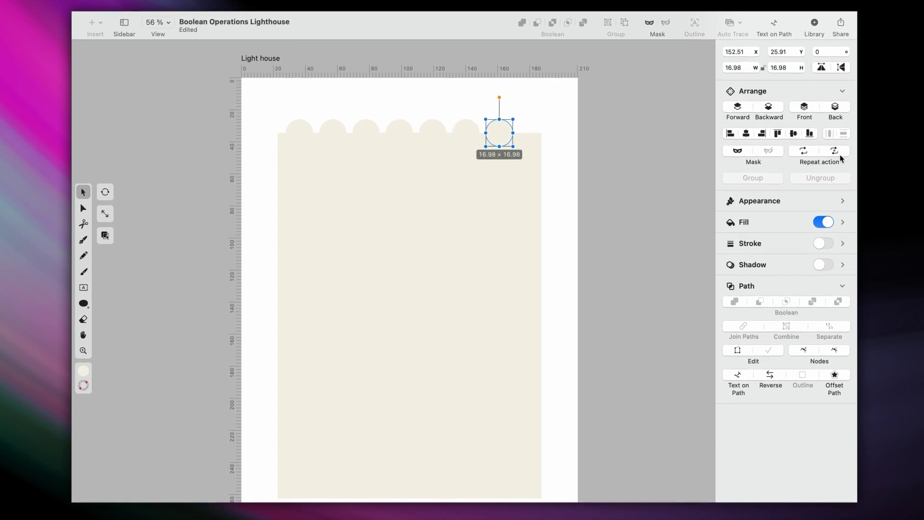
pyautogui.moveTo(506, 139); pyautogui.dragTo(519, 140)
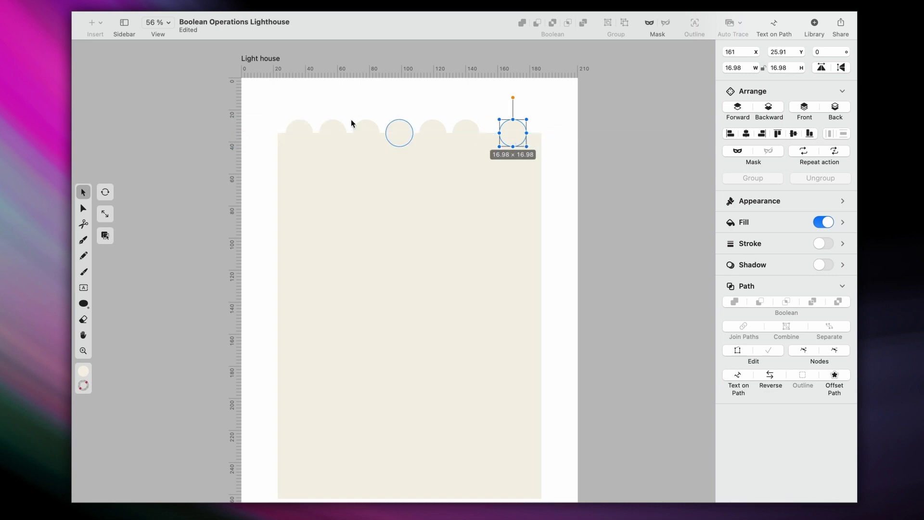
# - Distribute the seven circles evenly across the top edge and shift the row slightly right
pyautogui.moveTo(284, 109); pyautogui.dragTo(520, 121)
pyautogui.click(829, 135)
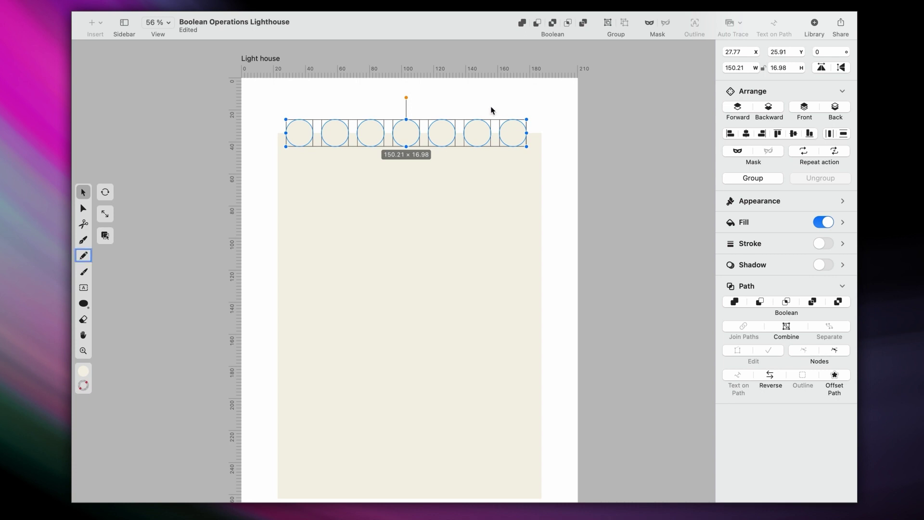
pyautogui.moveTo(513, 139); pyautogui.dragTo(518, 138)
pyautogui.click(545, 112)
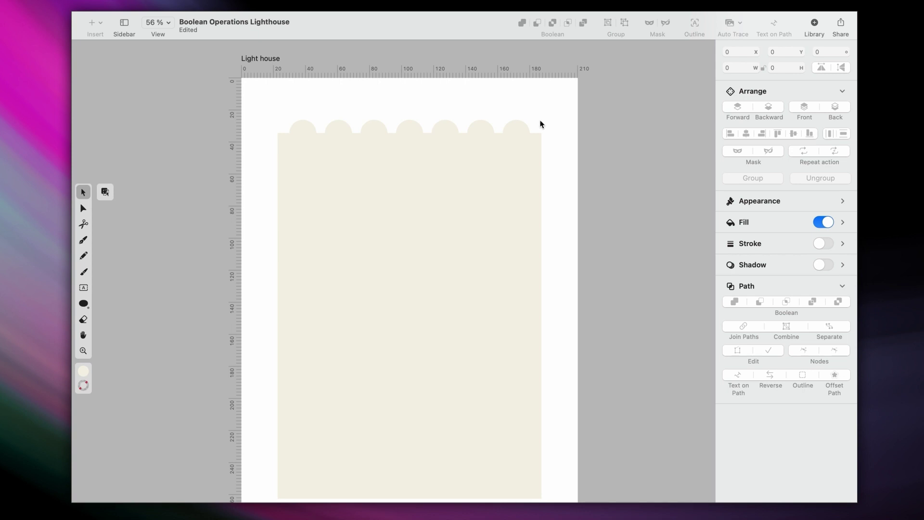
# - Copy the top row of circles down to the rectangle's bottom edge
pyautogui.scroll(-4, 541, 121)
pyautogui.scroll(1, 541, 124)
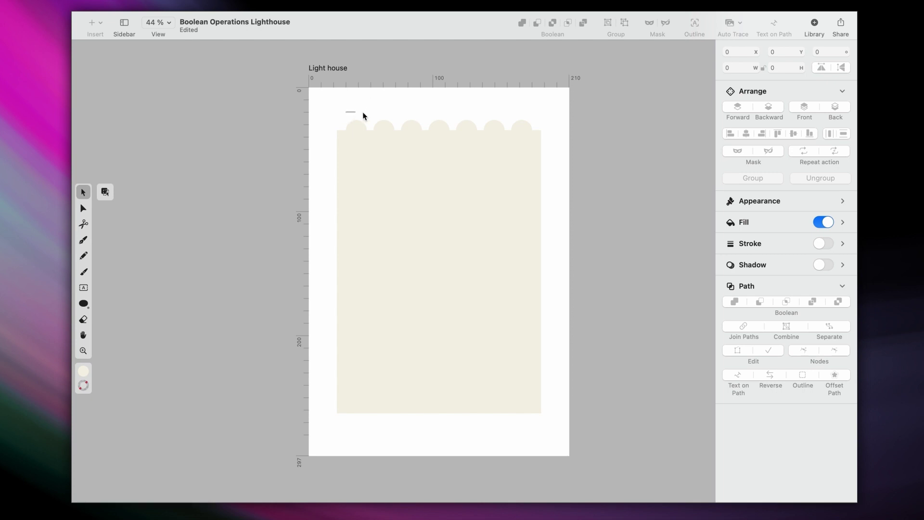
pyautogui.moveTo(502, 113); pyautogui.dragTo(519, 413)
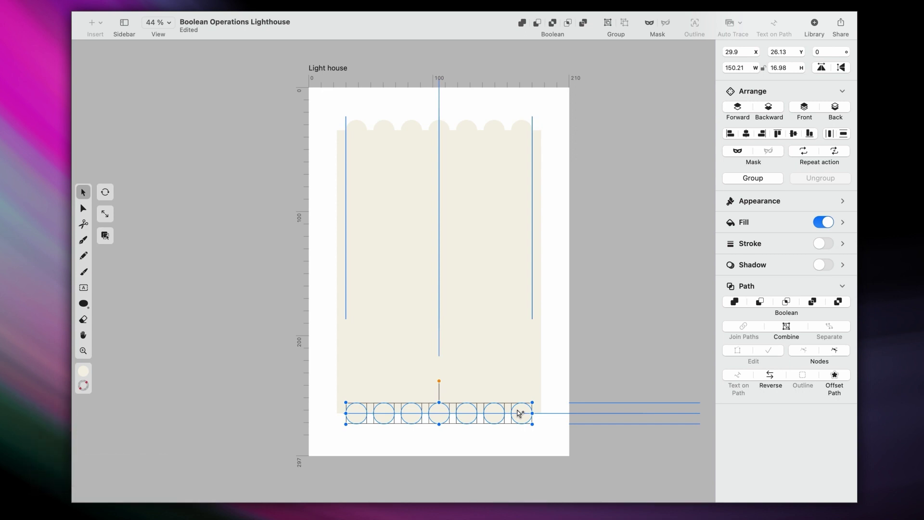
pyautogui.moveTo(518, 413); pyautogui.dragTo(521, 412)
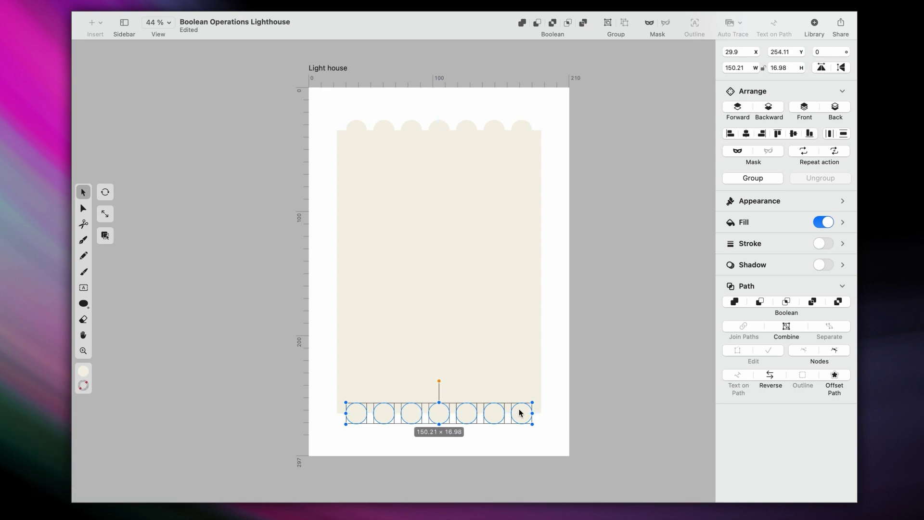
# - Build a column of circles down the right edge with repeated duplicates
pyautogui.moveTo(525, 131); pyautogui.dragTo(544, 184)
pyautogui.click(835, 153)
pyautogui.click(835, 153)
pyautogui.click(835, 153)
pyautogui.click(834, 153)
pyautogui.click(835, 153)
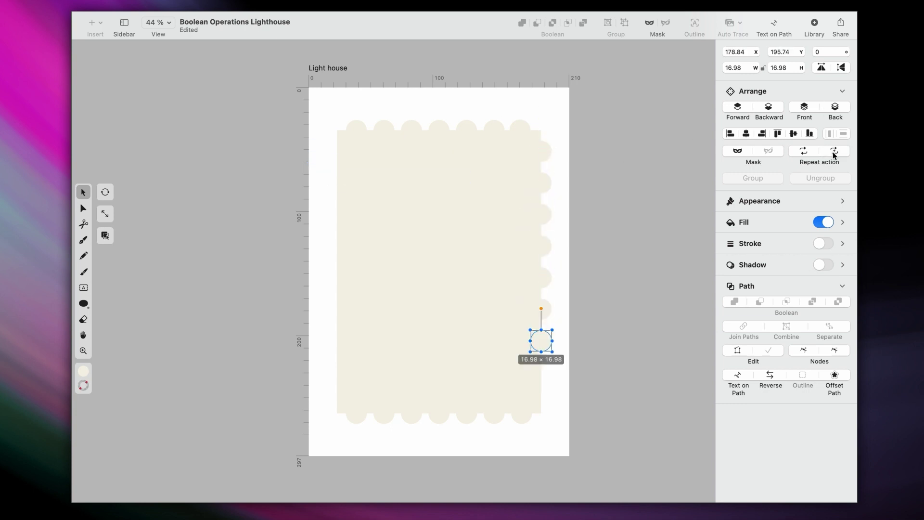
pyautogui.click(835, 153)
pyautogui.click(834, 153)
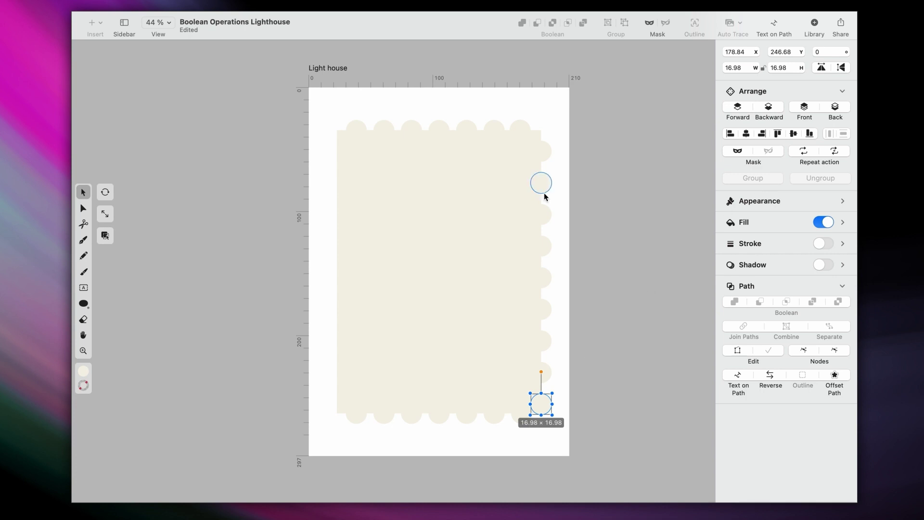
pyautogui.moveTo(541, 404); pyautogui.dragTo(541, 394)
# - Align the nine right-edge circles into a straight column and copy it to the left edge
pyautogui.moveTo(561, 422); pyautogui.dragTo(562, 153)
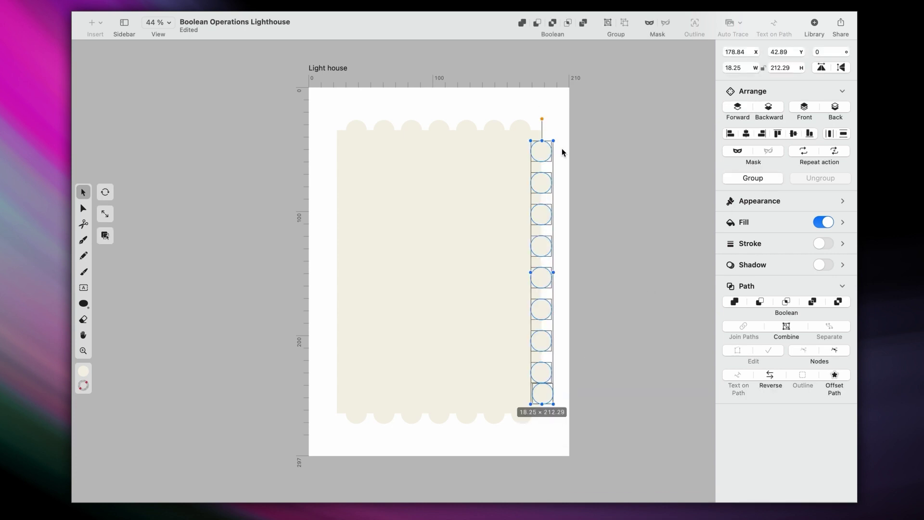
pyautogui.click(747, 135)
pyautogui.moveTo(541, 368); pyautogui.dragTo(339, 370)
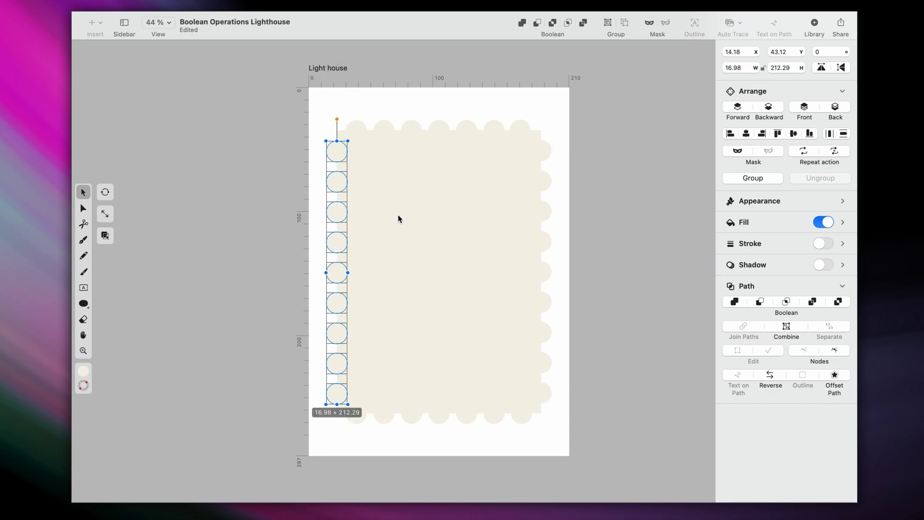
pyautogui.click(321, 112)
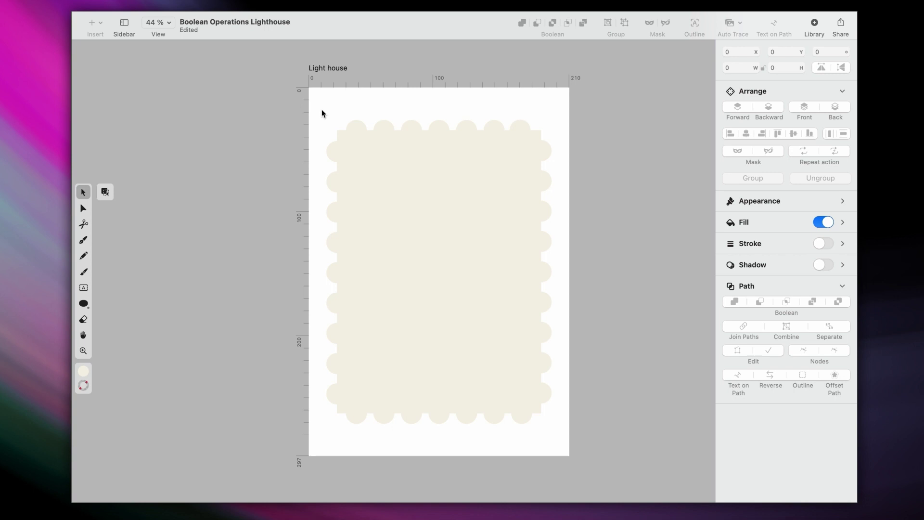
# - Boolean-subtract all surrounding circles from the cream rectangle to notch its edges
pyautogui.moveTo(324, 105); pyautogui.dragTo(564, 437)
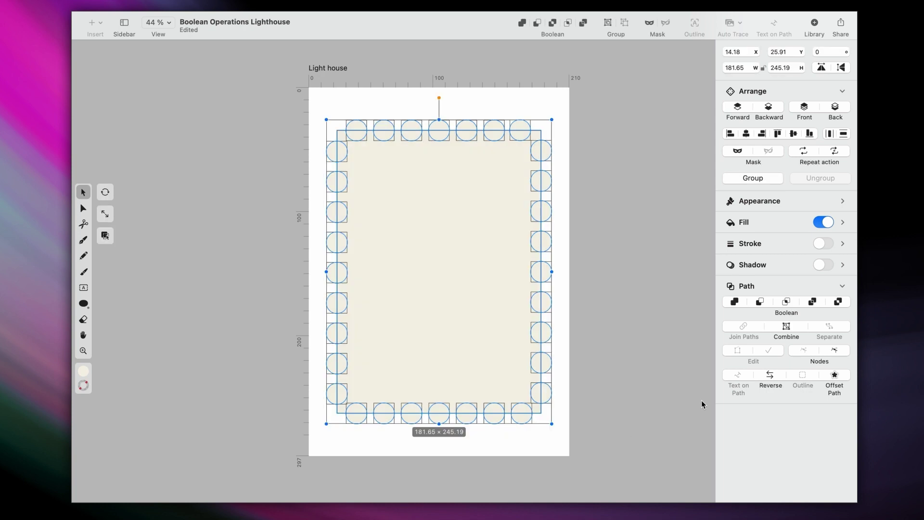
pyautogui.click(760, 303)
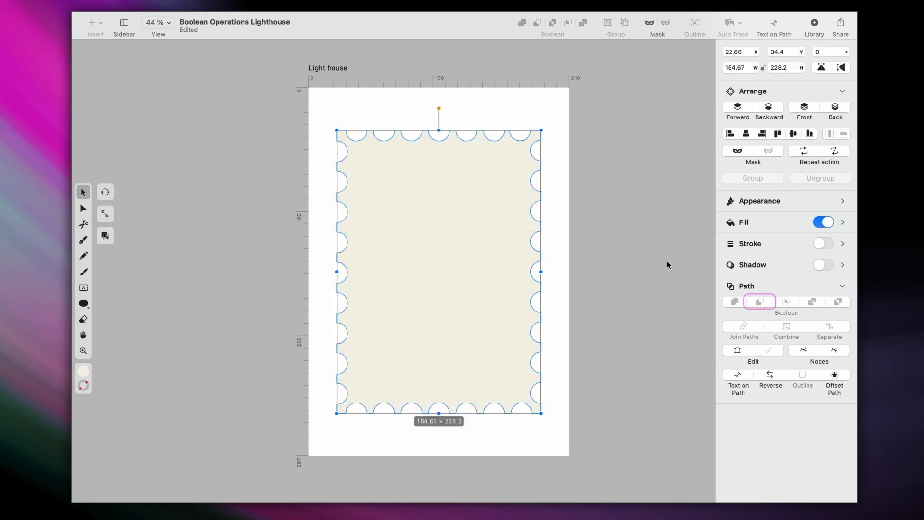
pyautogui.click(569, 117)
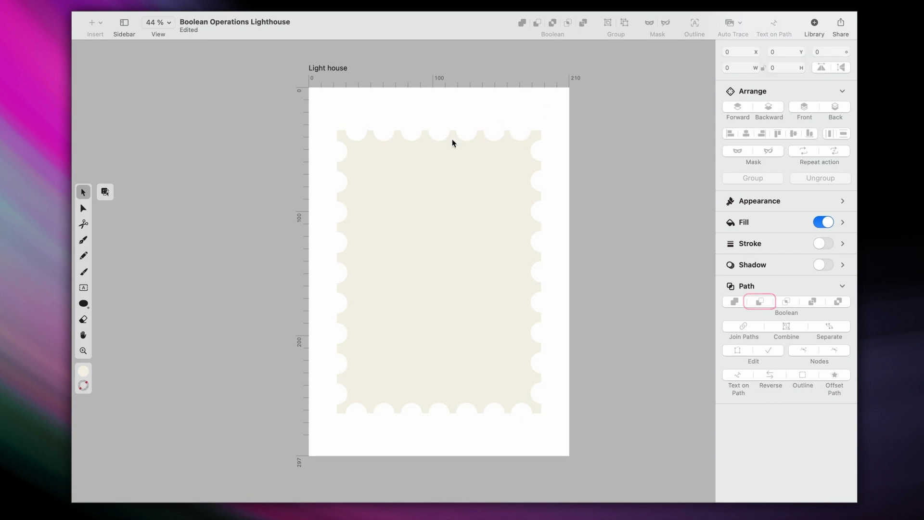
# - Draw a large red rectangle inside the scalloped stamp and nudge it into place
pyautogui.click(83, 372)
pyautogui.click(121, 485)
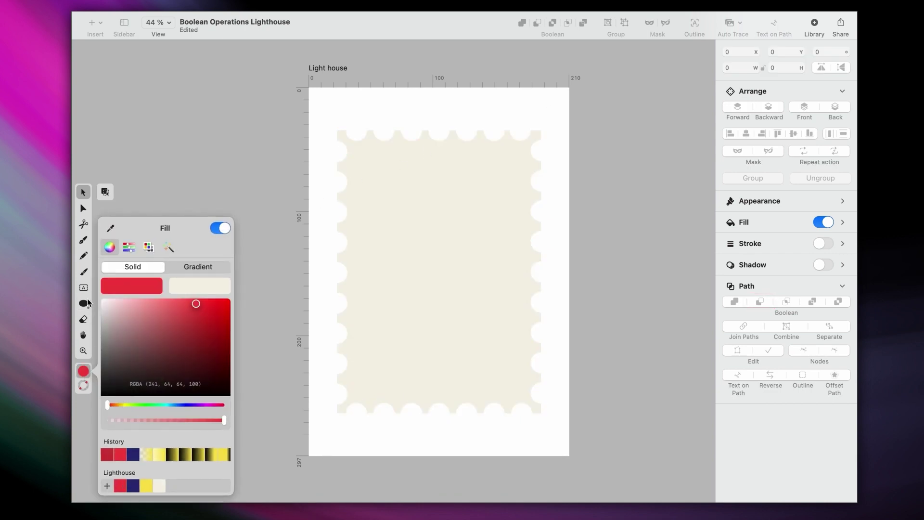
pyautogui.click(84, 303)
pyautogui.click(105, 272)
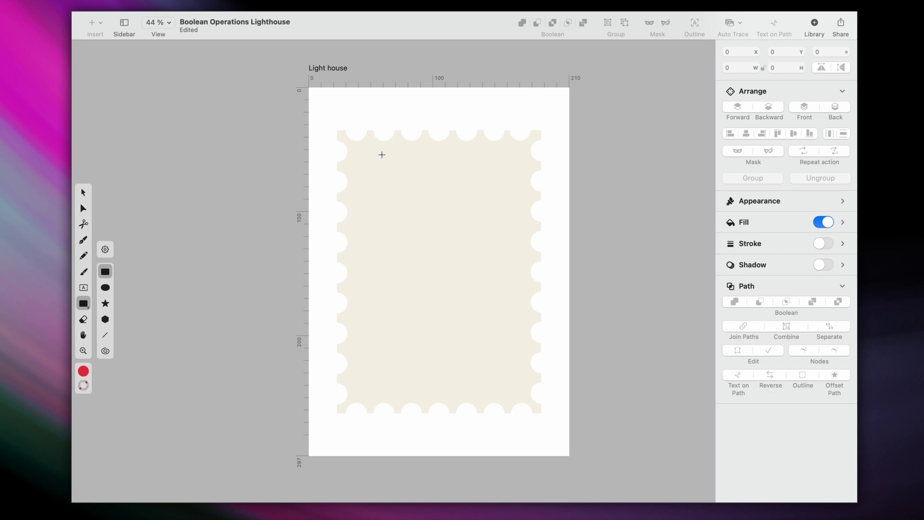
pyautogui.moveTo(375, 169); pyautogui.dragTo(523, 395)
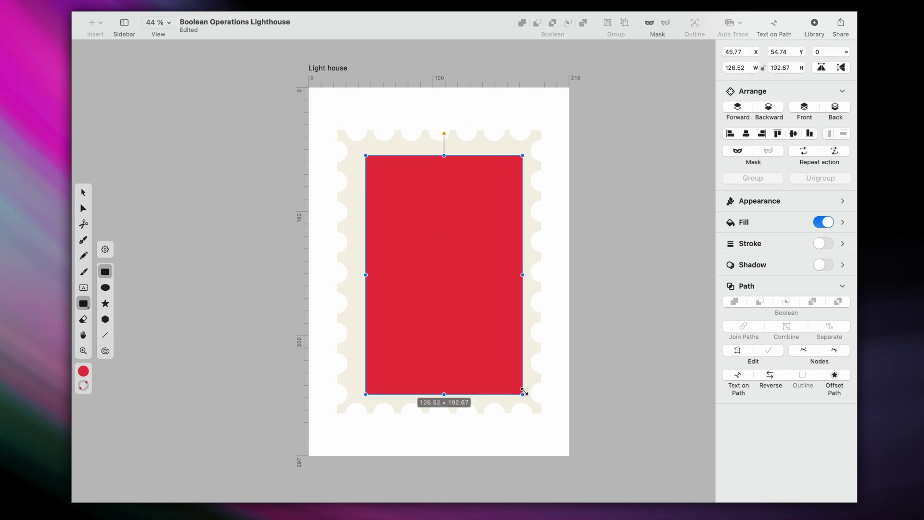
pyautogui.press('v')
pyautogui.moveTo(475, 259); pyautogui.dragTo(470, 249)
# - Position the stamp and red rectangle together and lock both in the Layers list
pyautogui.moveTo(349, 110); pyautogui.dragTo(382, 153)
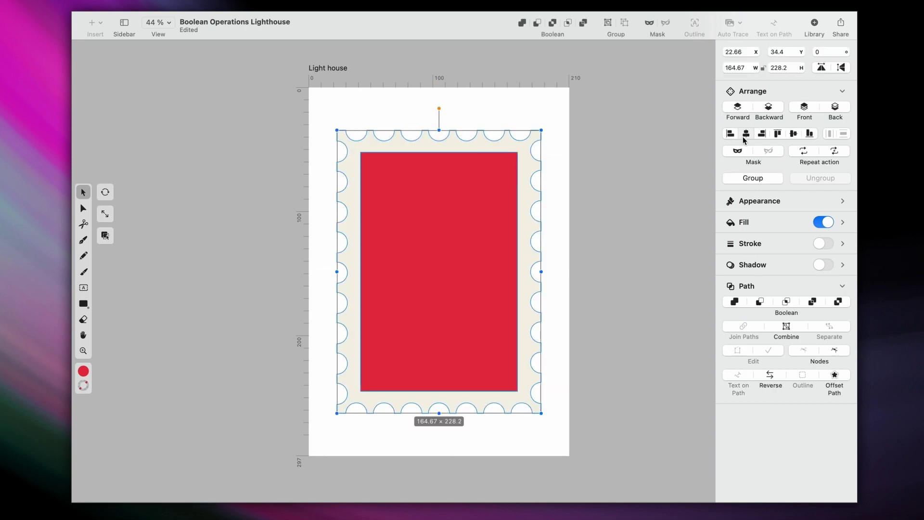
pyautogui.moveTo(450, 288)
pyautogui.mouseDown()
pyautogui.moveTo(448, 306)
pyautogui.moveTo(450, 289)
pyautogui.mouseUp()
pyautogui.click(514, 113)
pyautogui.moveTo(334, 105); pyautogui.dragTo(386, 170)
pyautogui.click(124, 24)
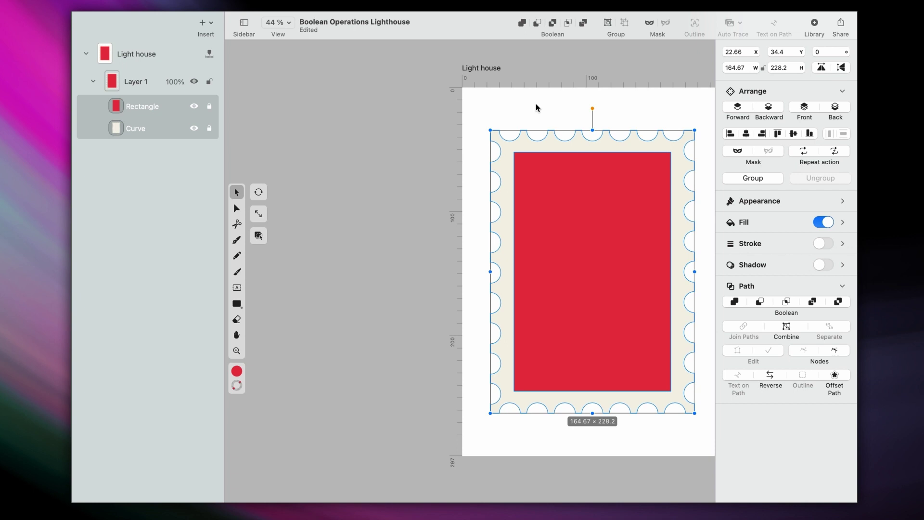
pyautogui.click(521, 114)
pyautogui.hscroll(4, 521, 114)
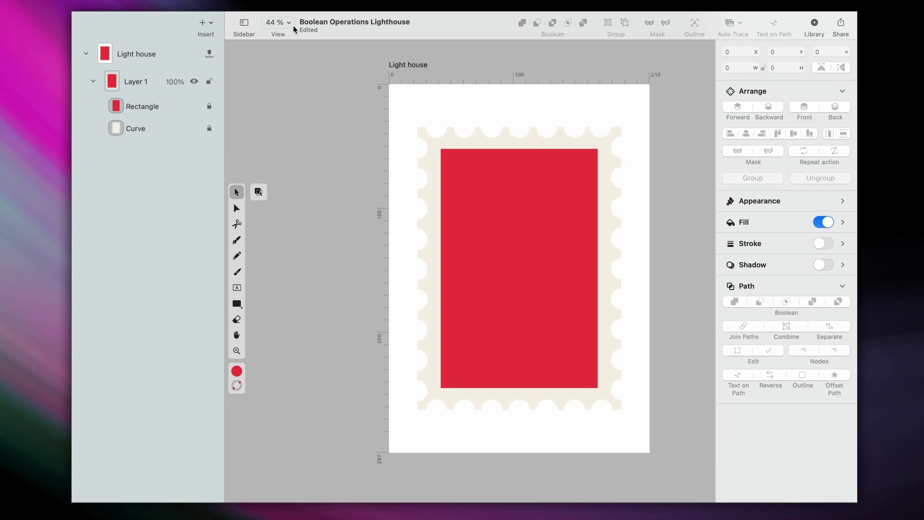
pyautogui.click(233, 21)
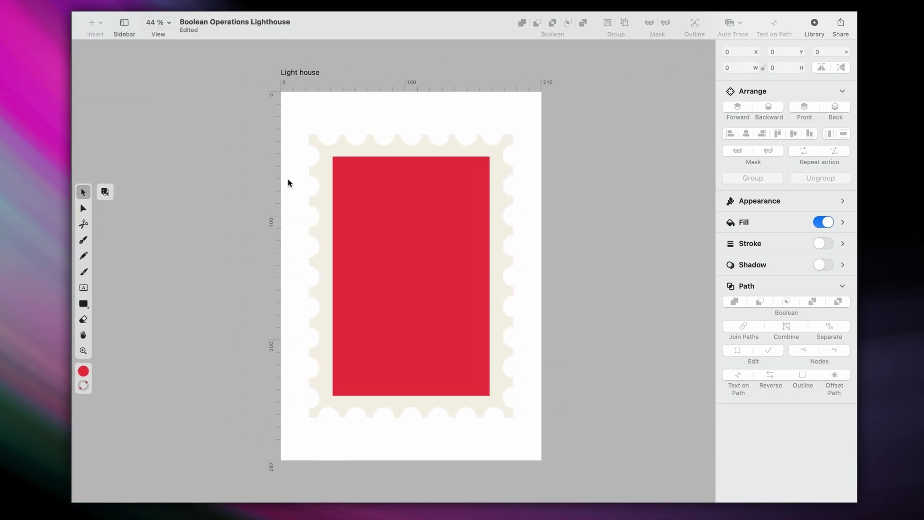
pyautogui.scroll(3, 430, 268)
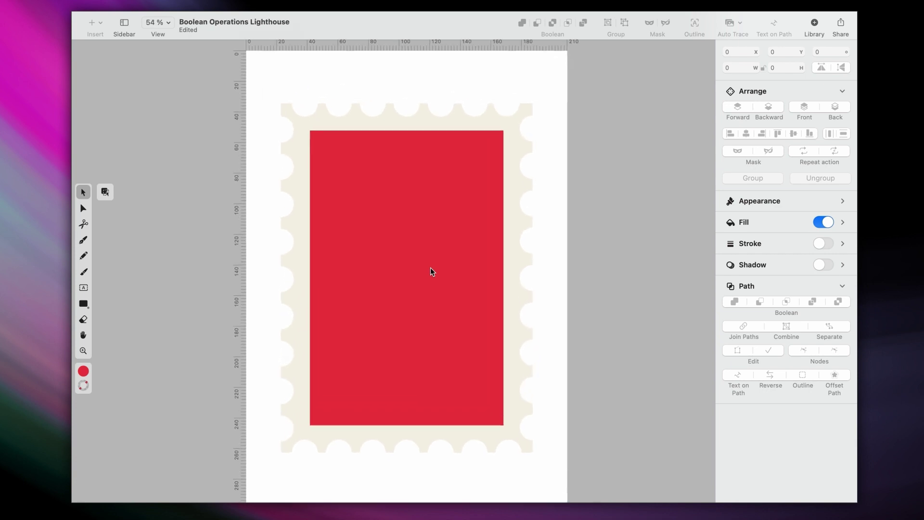
# - Draw a cream 3-sided polygon on the red background and centre it horizontally on the stamp
pyautogui.click(83, 371)
pyautogui.click(159, 486)
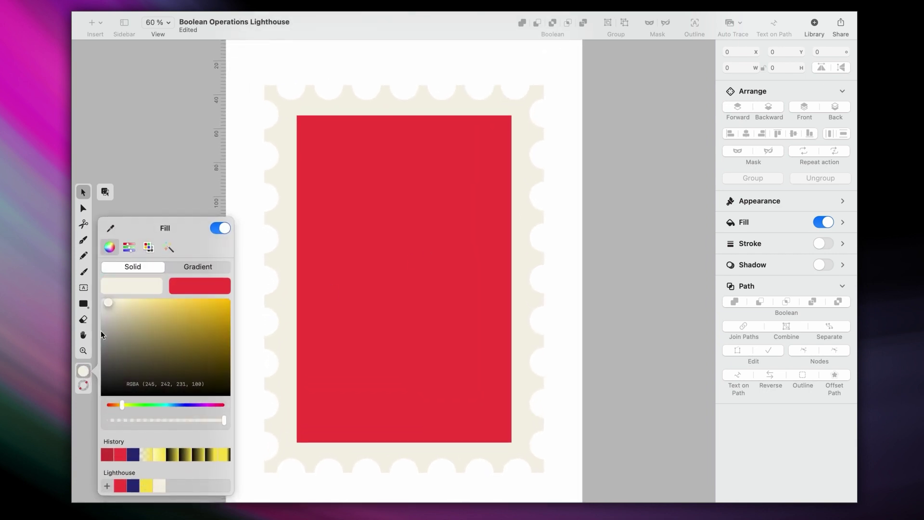
pyautogui.click(80, 304)
pyautogui.click(106, 321)
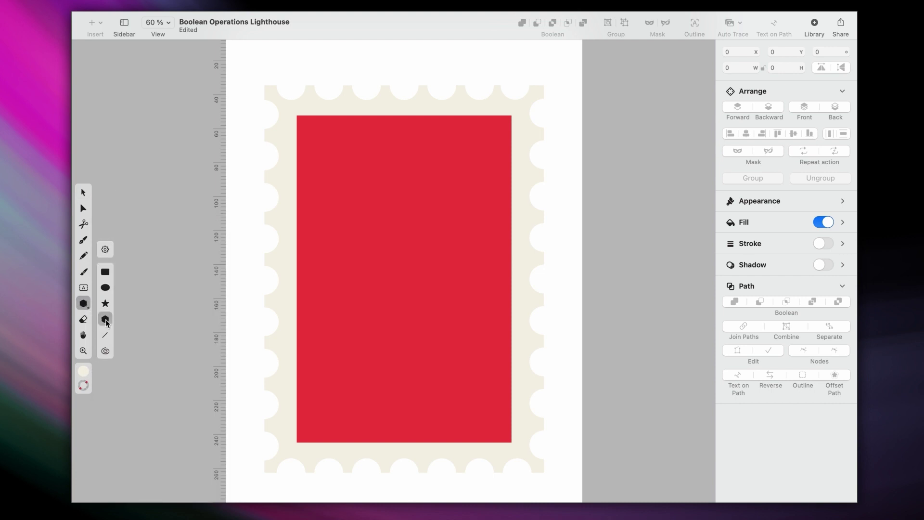
pyautogui.click(103, 250)
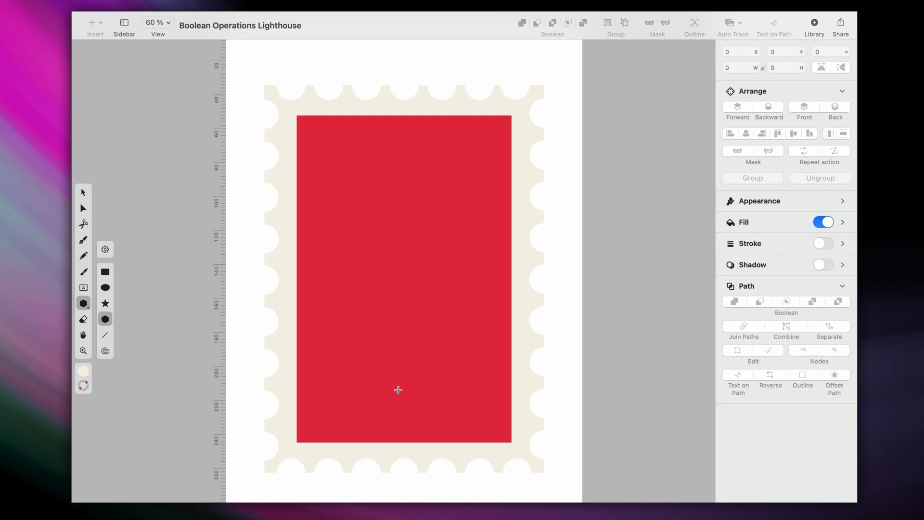
pyautogui.moveTo(400, 397); pyautogui.dragTo(395, 331)
pyautogui.press('a')
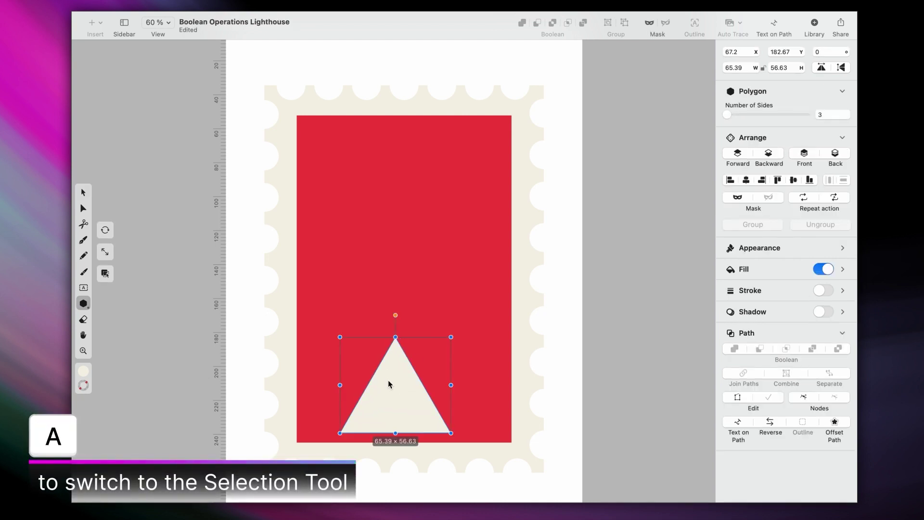
pyautogui.moveTo(403, 377); pyautogui.dragTo(413, 376)
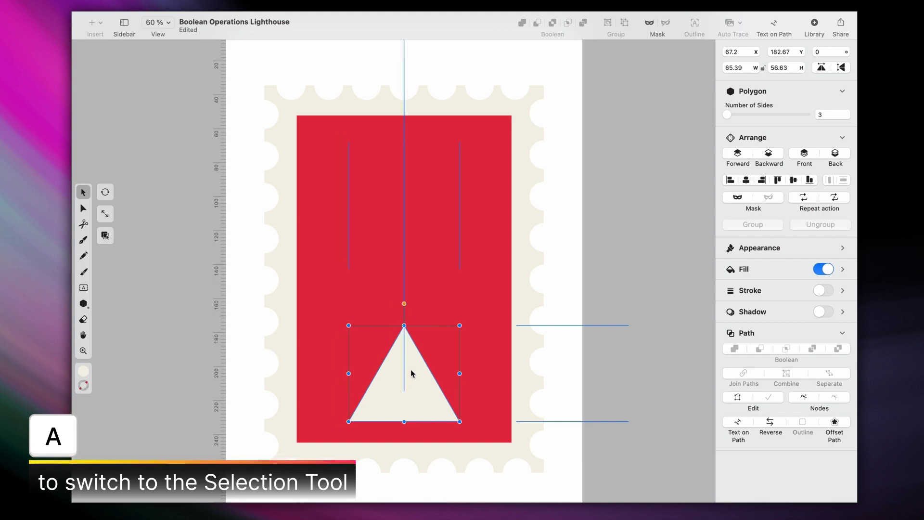
# - Drag the triangle's top node up past the stamp's top to form a tall, narrow tower
pyautogui.press('a')
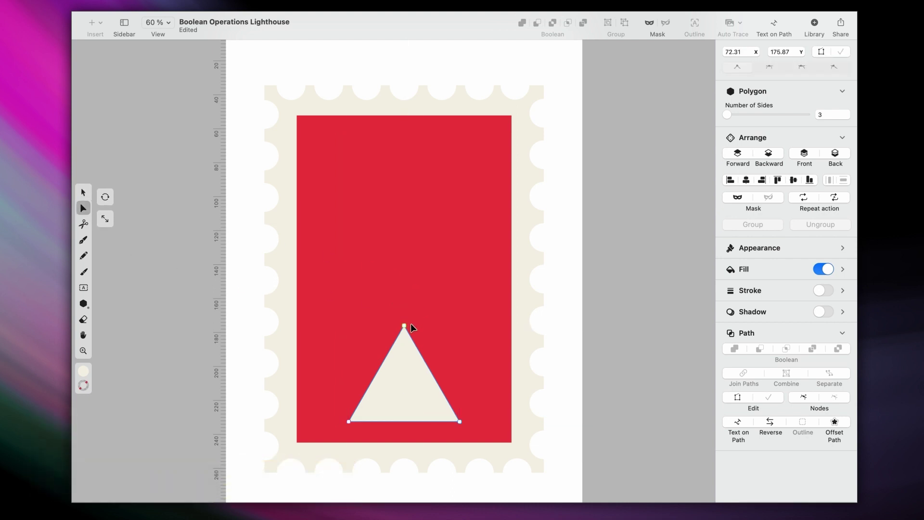
pyautogui.moveTo(406, 325); pyautogui.dragTo(404, 48)
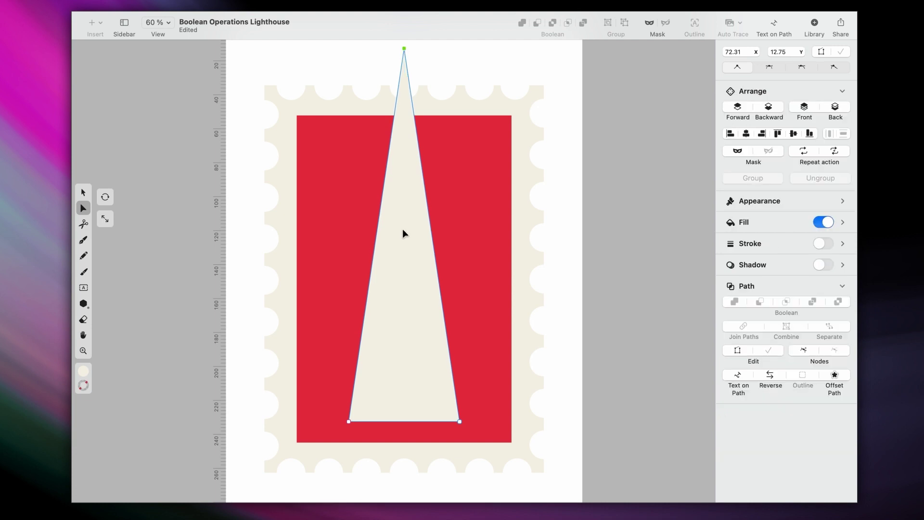
pyautogui.press('Escape')
# - Draw a navy bar across the triangle and duplicate it into five evenly spaced bars
pyautogui.click(83, 371)
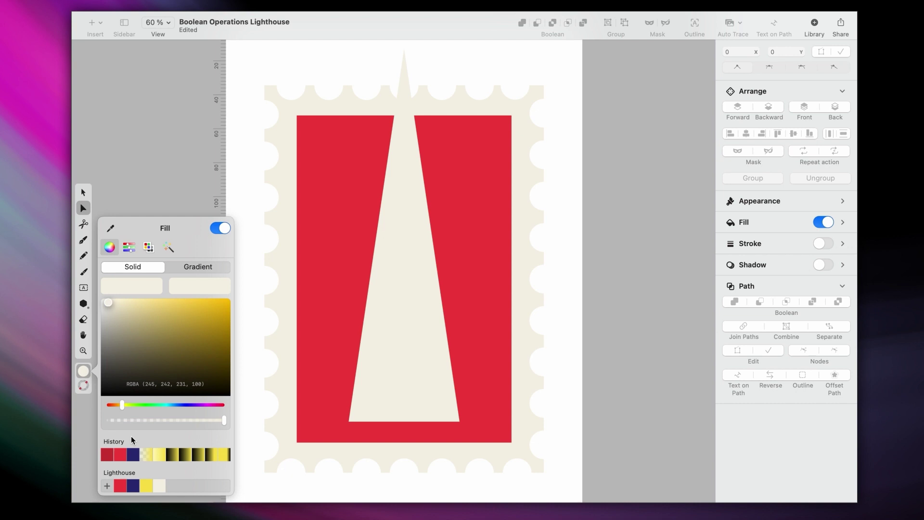
pyautogui.click(135, 486)
pyautogui.click(83, 304)
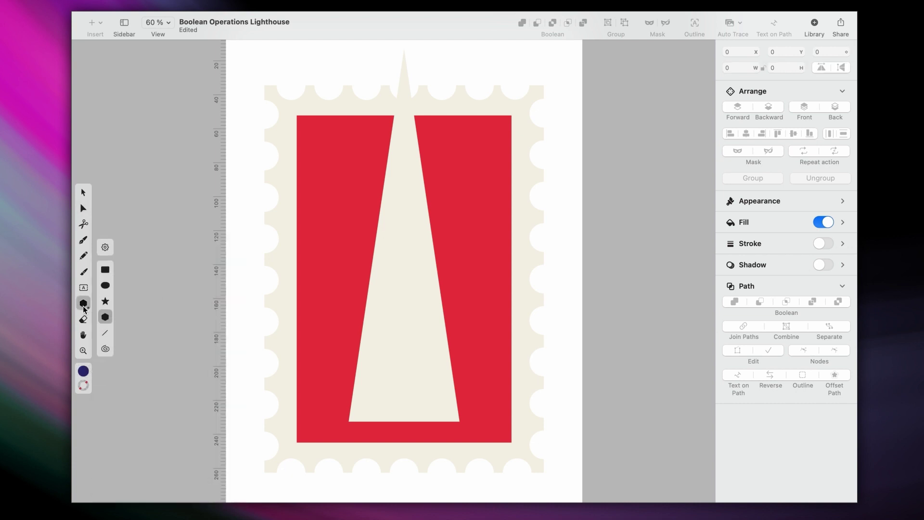
pyautogui.click(105, 272)
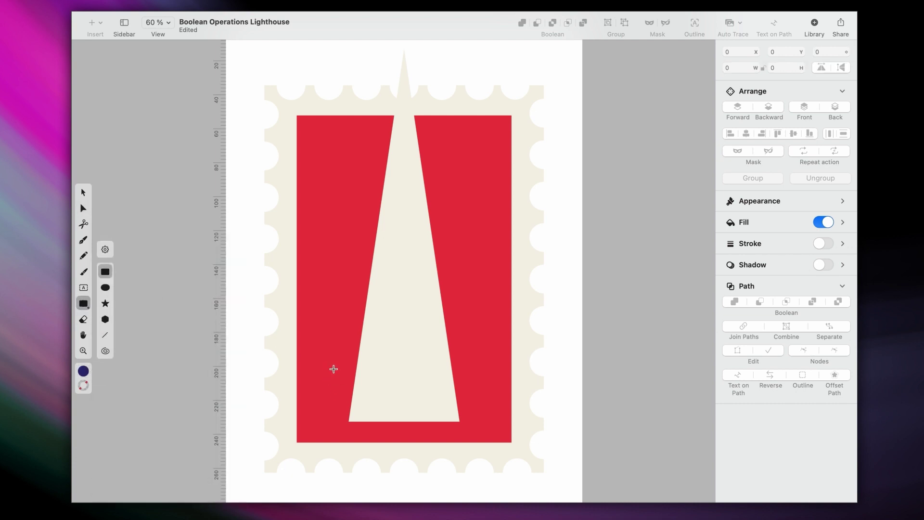
pyautogui.moveTo(334, 368); pyautogui.dragTo(472, 394)
pyautogui.press('v')
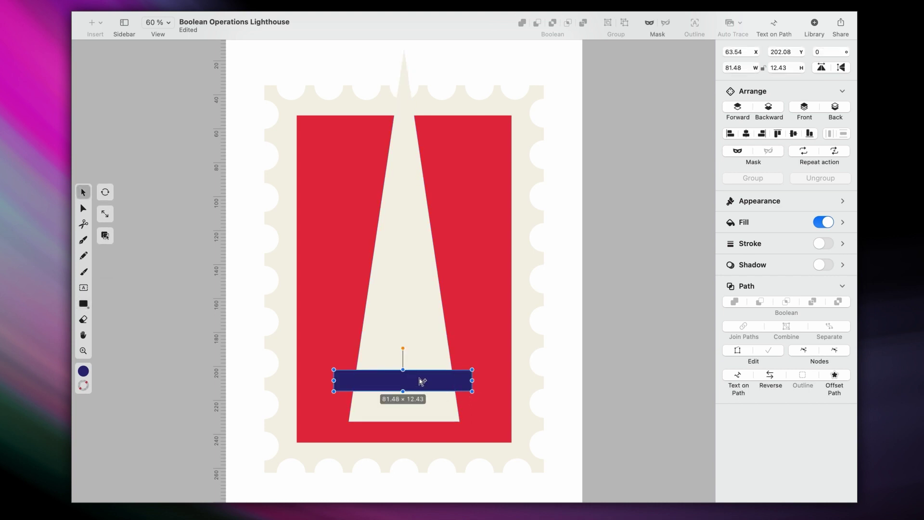
pyautogui.moveTo(419, 378); pyautogui.dragTo(421, 347)
pyautogui.moveTo(421, 347); pyautogui.dragTo(430, 249)
pyautogui.press('super+a')
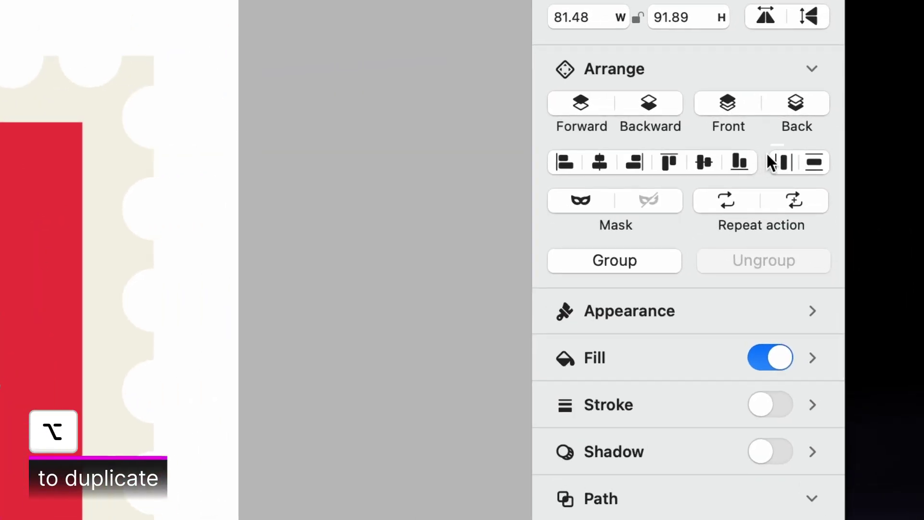
pyautogui.click(824, 137)
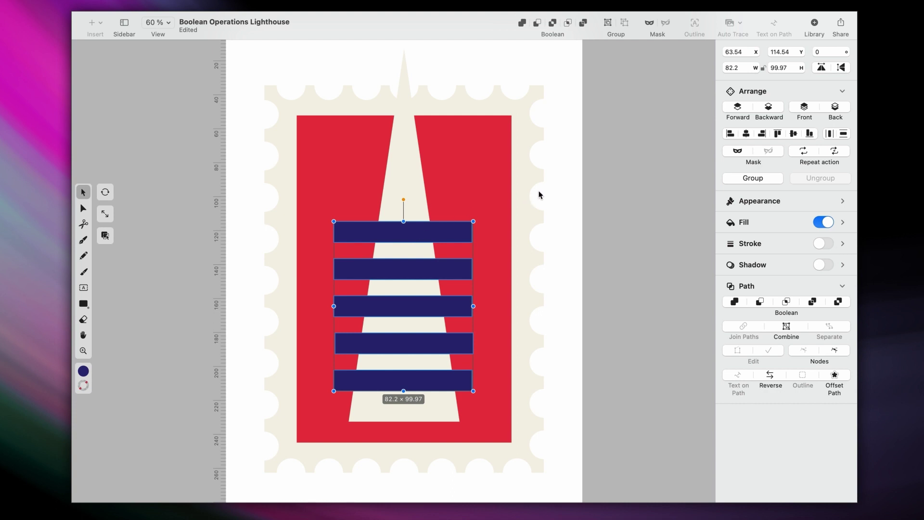
pyautogui.click(569, 166)
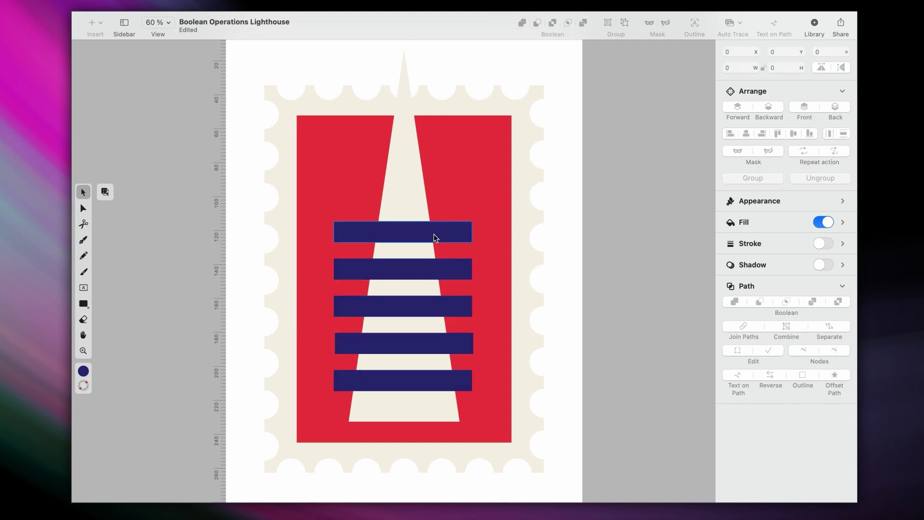
# - Add a navy block over the tip, subtract all navy shapes from the triangle, and nudge the tower up
pyautogui.moveTo(435, 238); pyautogui.dragTo(395, 44)
pyautogui.moveTo(479, 427); pyautogui.dragTo(335, 126)
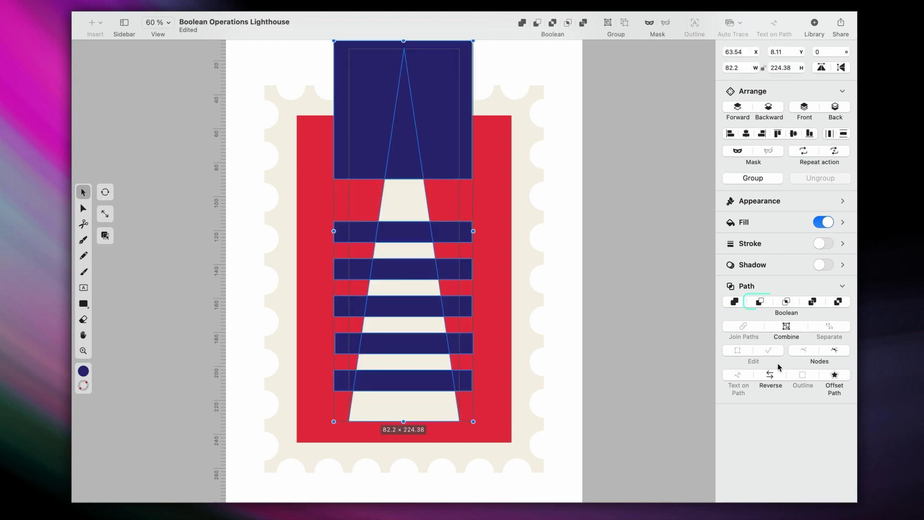
pyautogui.click(760, 302)
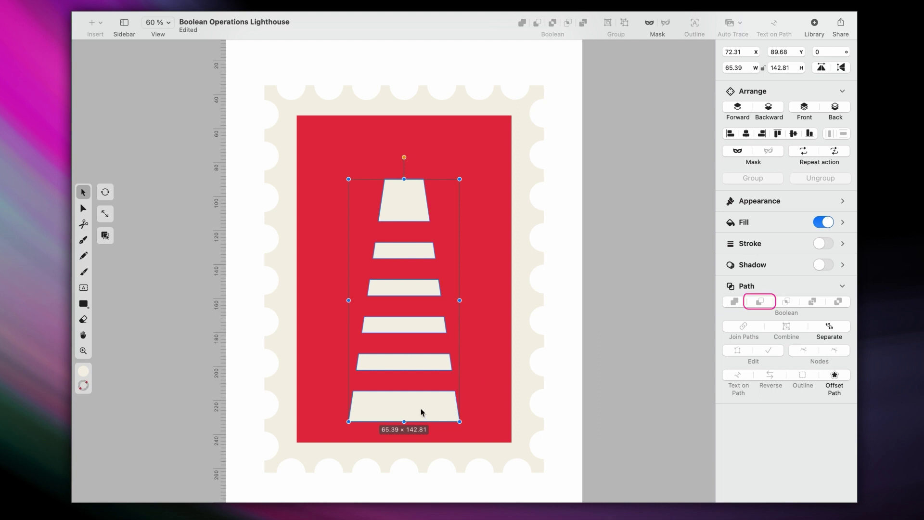
pyautogui.moveTo(421, 408); pyautogui.dragTo(422, 396)
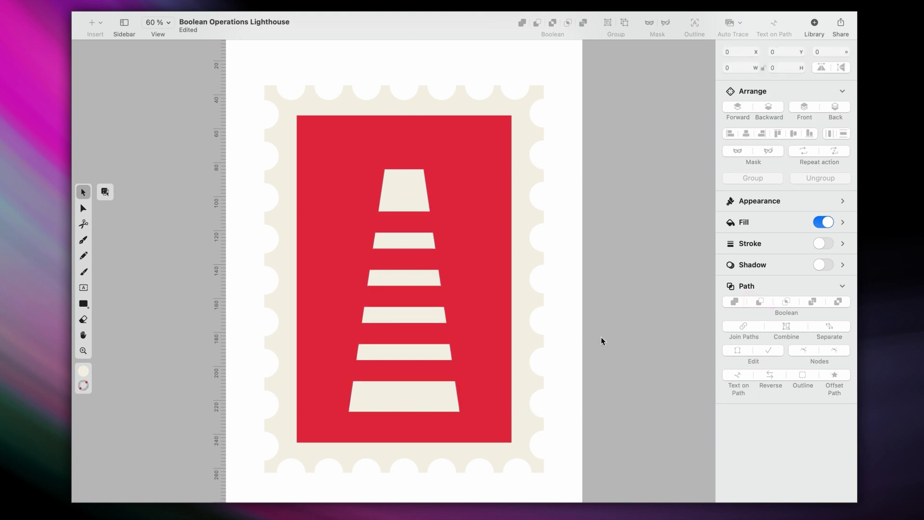
# - Union a navy square and circle into an arch and scale it onto the bottom cream stripe
pyautogui.scroll(4, 358, 414)
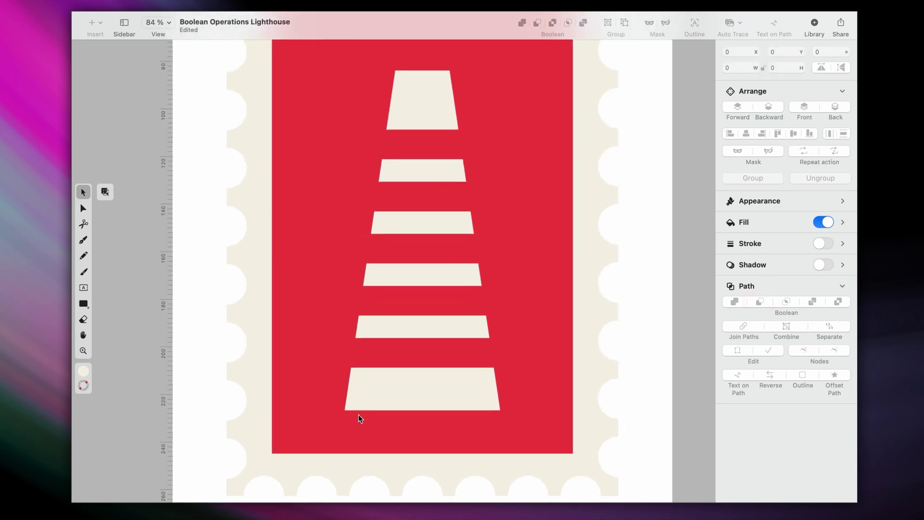
pyautogui.click(87, 374)
pyautogui.click(133, 483)
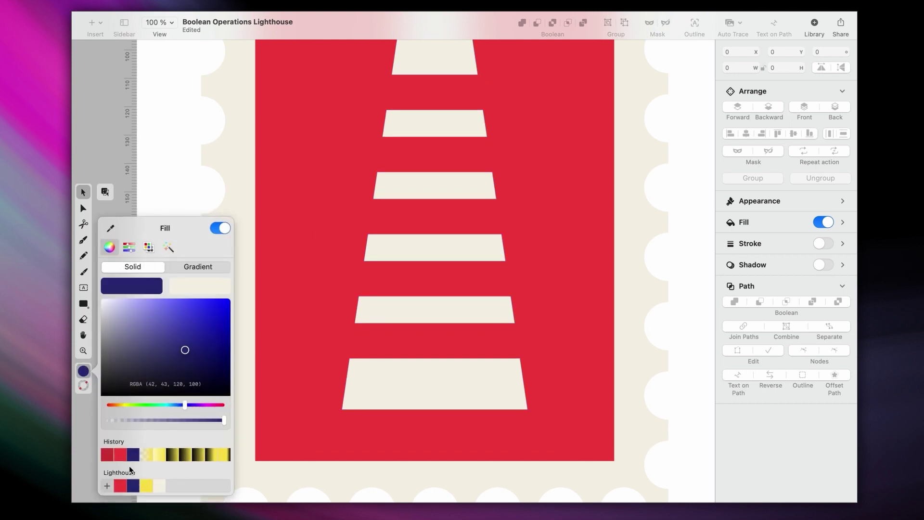
pyautogui.click(84, 372)
pyautogui.click(87, 303)
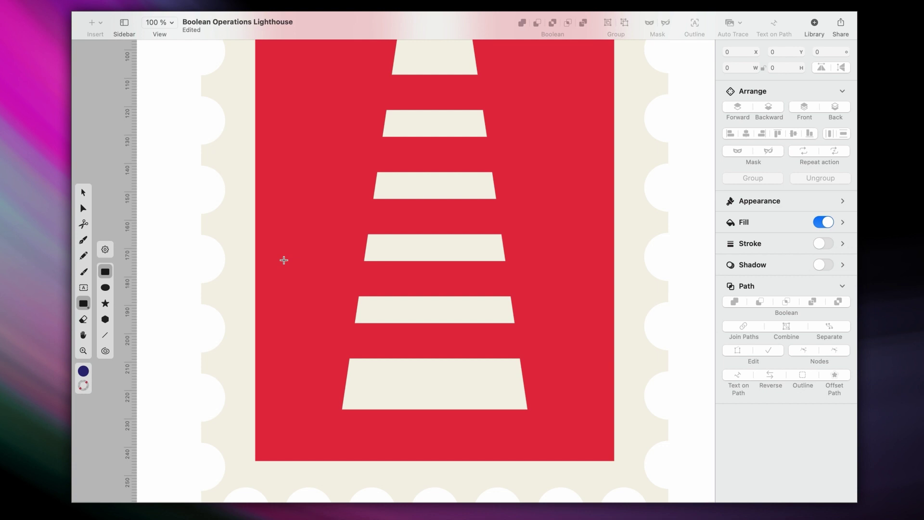
pyautogui.moveTo(284, 263); pyautogui.dragTo(325, 303)
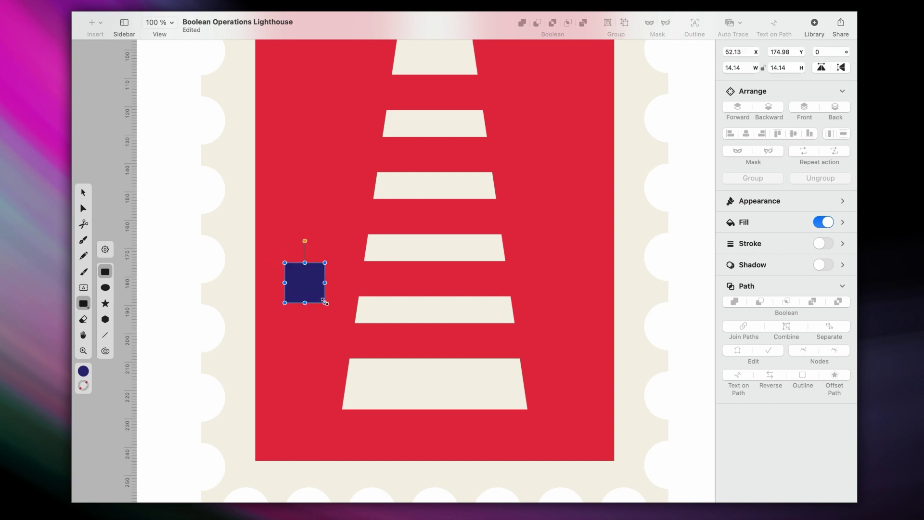
pyautogui.click(105, 288)
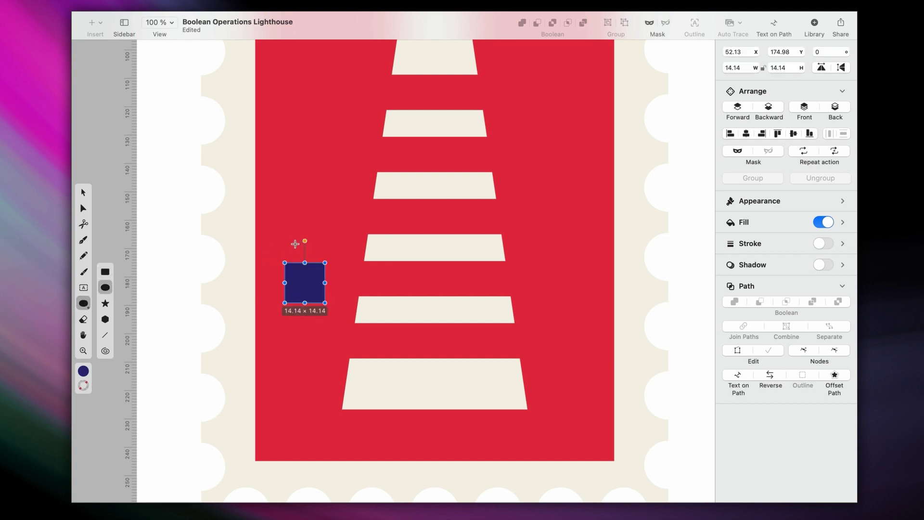
pyautogui.moveTo(286, 236)
pyautogui.mouseDown()
pyautogui.moveTo(325, 266)
pyautogui.moveTo(312, 250)
pyautogui.moveTo(329, 226)
pyautogui.moveTo(298, 304)
pyautogui.mouseUp()
pyautogui.press('v')
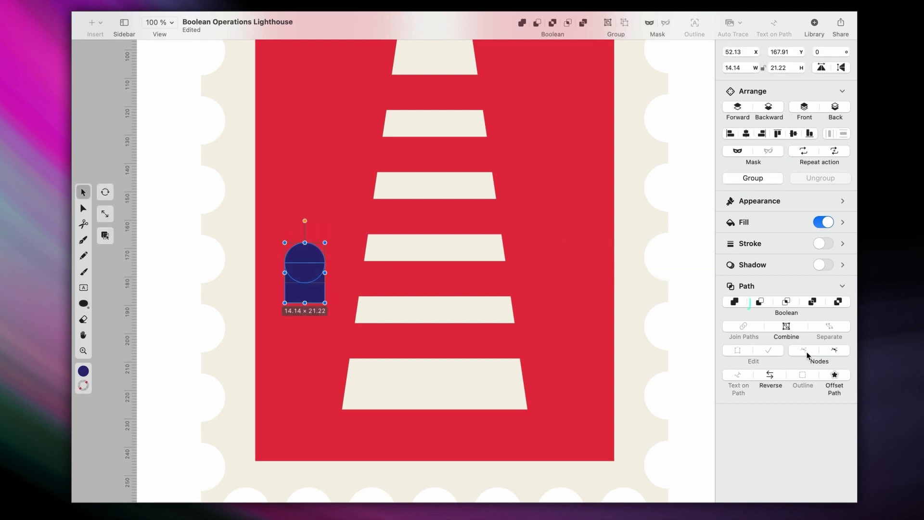
pyautogui.click(735, 301)
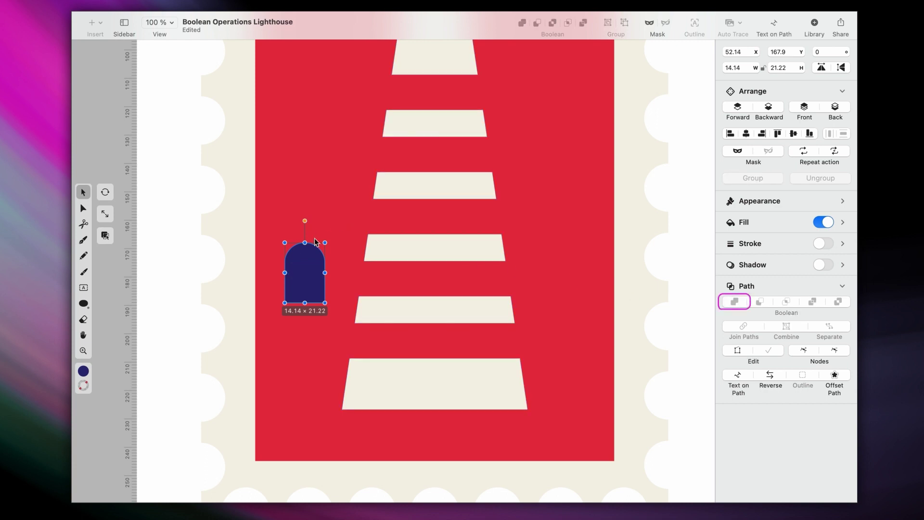
pyautogui.moveTo(325, 243); pyautogui.dragTo(386, 394)
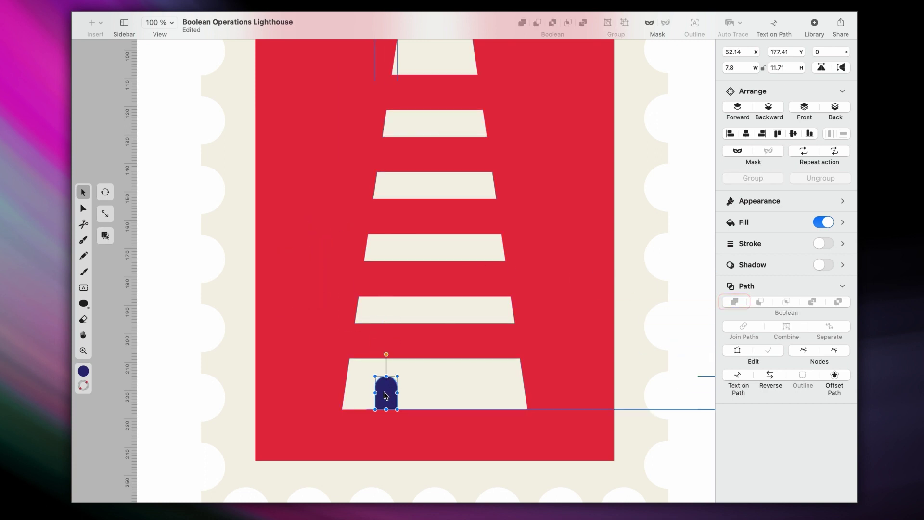
pyautogui.click(217, 351)
# - Draw a navy rectangle band across the foot of the red background
pyautogui.click(81, 308)
pyautogui.click(105, 272)
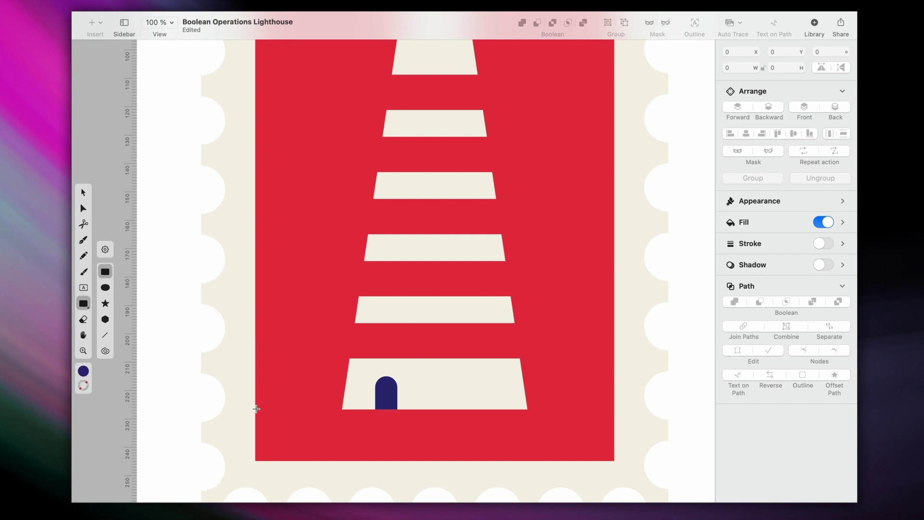
pyautogui.moveTo(256, 409); pyautogui.dragTo(615, 462)
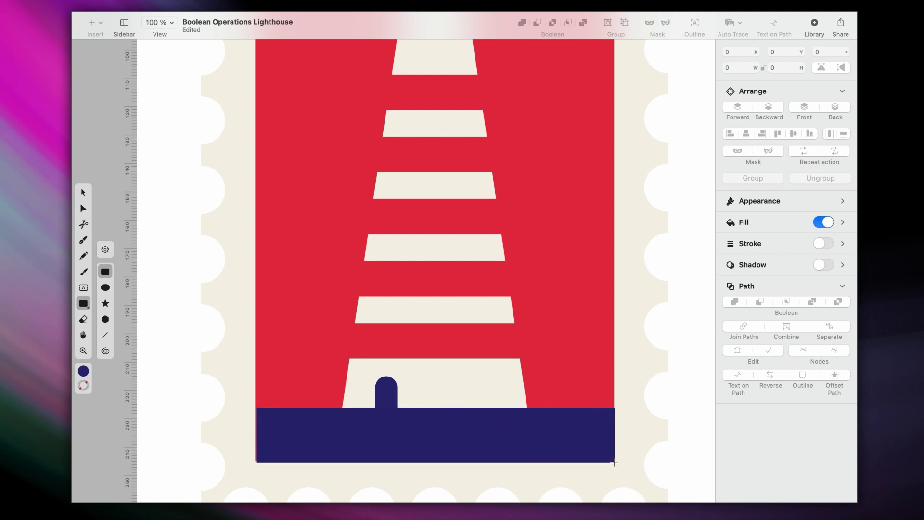
pyautogui.press('v')
pyautogui.press('Escape')
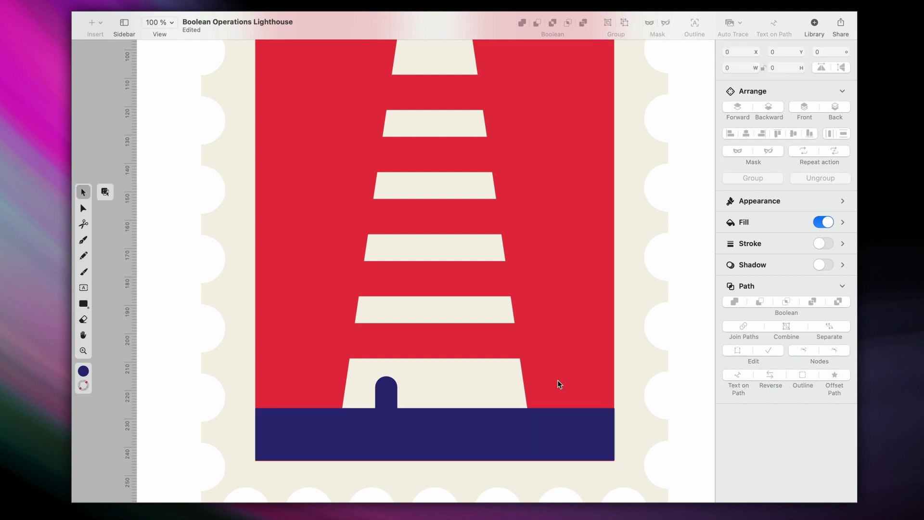
# - Draw a cream circle and subtract a rectangle from its right half to leave a half-circle
pyautogui.scroll(6, 557, 383)
pyautogui.click(84, 371)
pyautogui.click(108, 341)
pyautogui.click(83, 303)
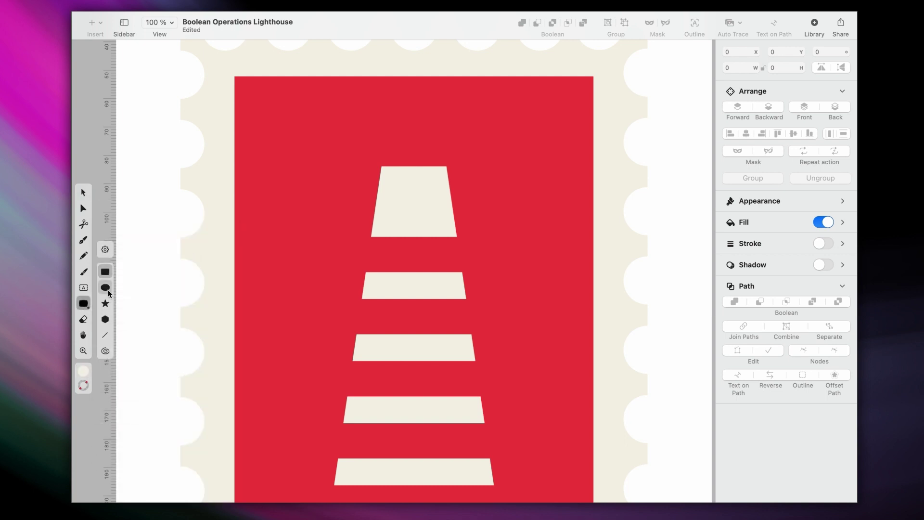
pyautogui.click(108, 291)
pyautogui.moveTo(267, 143); pyautogui.dragTo(306, 182)
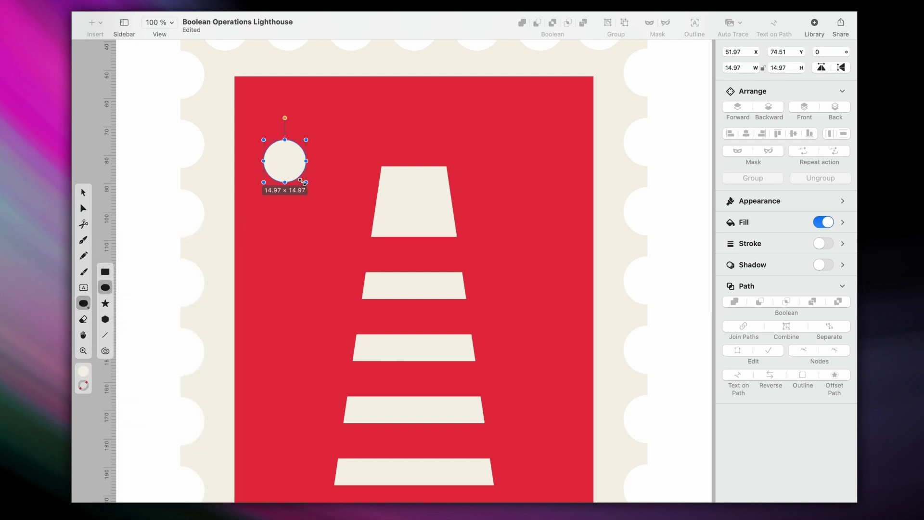
pyautogui.moveTo(288, 132); pyautogui.dragTo(317, 196)
pyautogui.press('v')
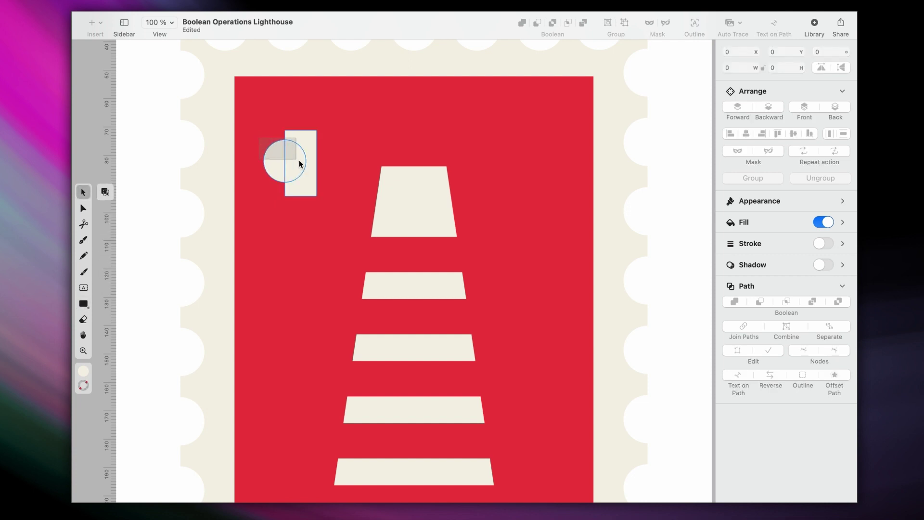
pyautogui.keyDown('shift'); pyautogui.click(266, 164); pyautogui.keyUp('shift')
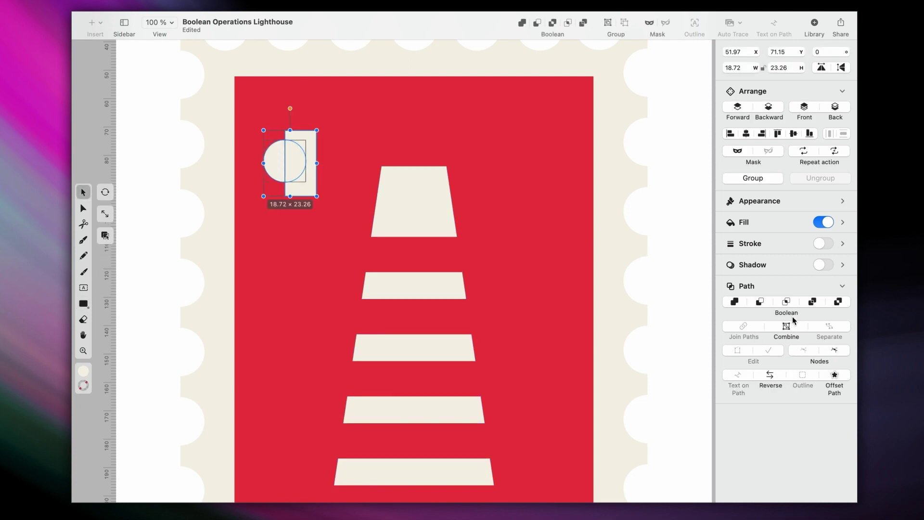
pyautogui.click(762, 301)
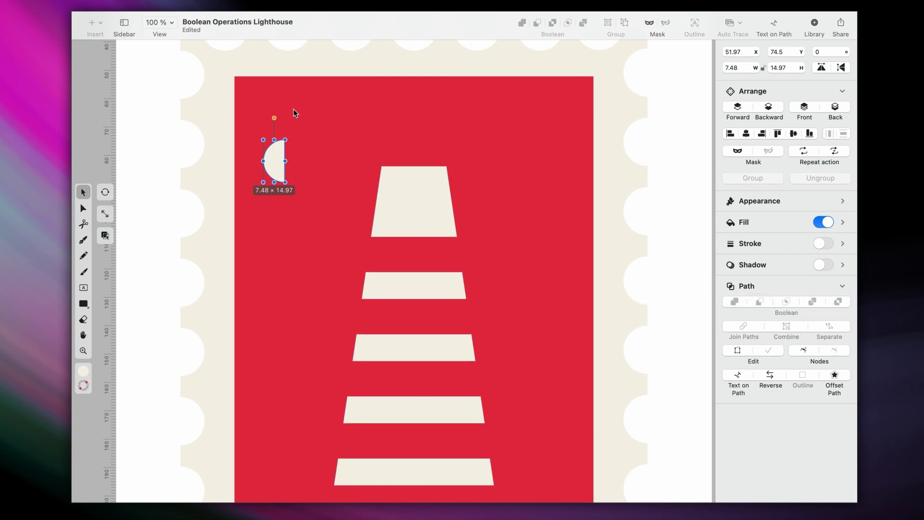
# - Rotate and enlarge the half-circle into a dome above the tower, then union a small cream knob on top
pyautogui.moveTo(281, 118); pyautogui.dragTo(432, 143)
pyautogui.click(105, 214)
pyautogui.click(84, 303)
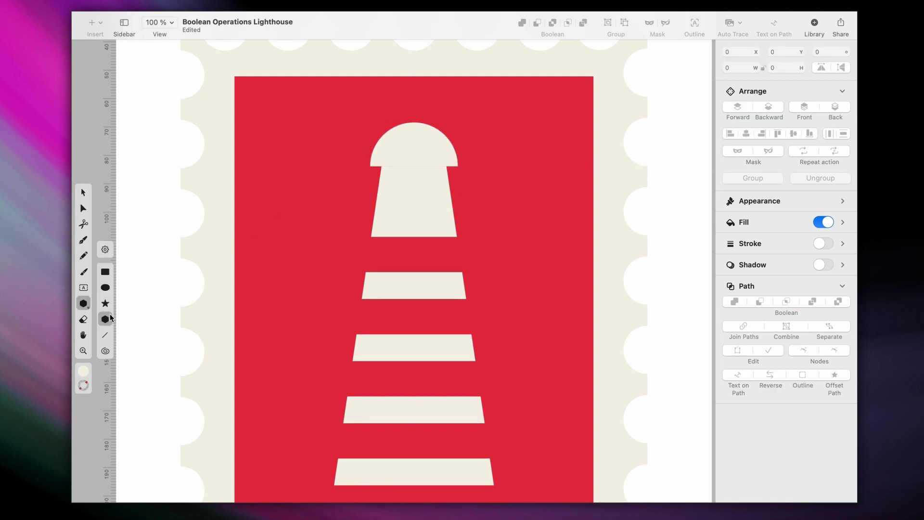
pyautogui.click(107, 288)
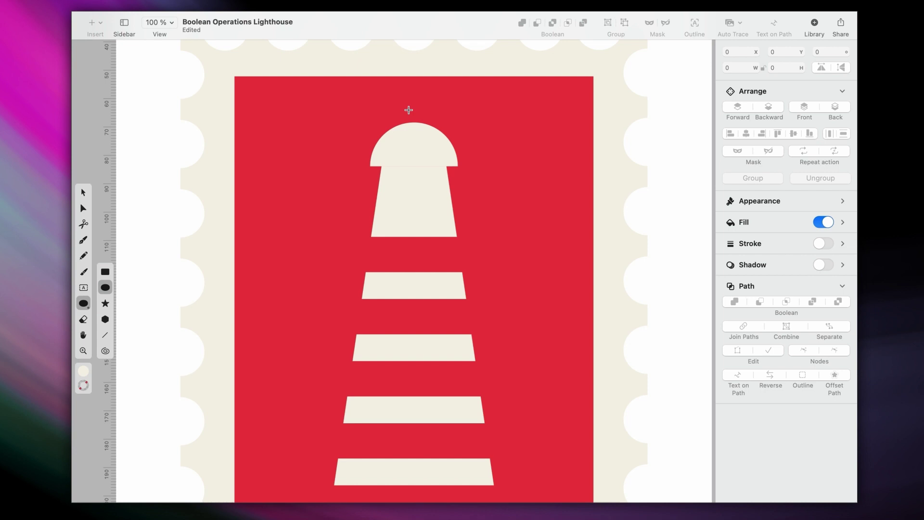
pyautogui.moveTo(405, 112); pyautogui.dragTo(423, 129)
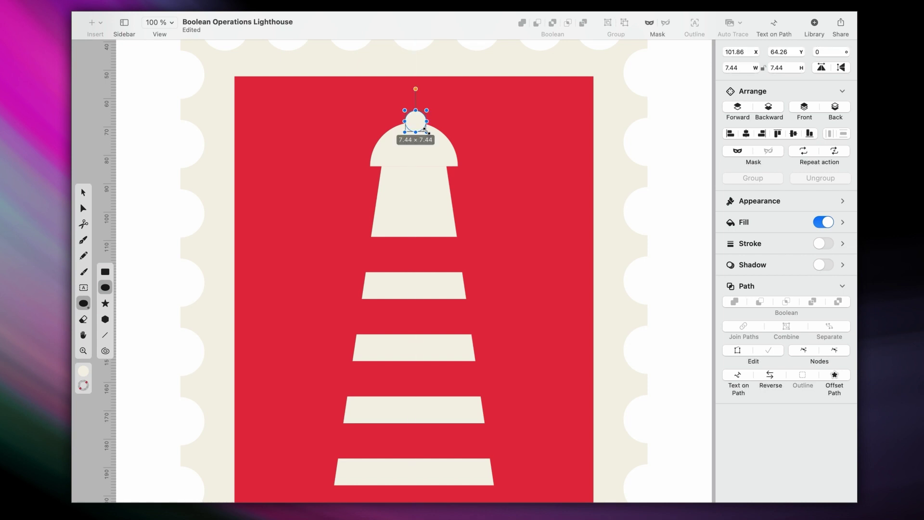
pyautogui.press('v')
pyautogui.moveTo(423, 117); pyautogui.dragTo(421, 119)
pyautogui.keyDown('shift'); pyautogui.click(448, 149); pyautogui.keyUp('shift')
pyautogui.click(735, 301)
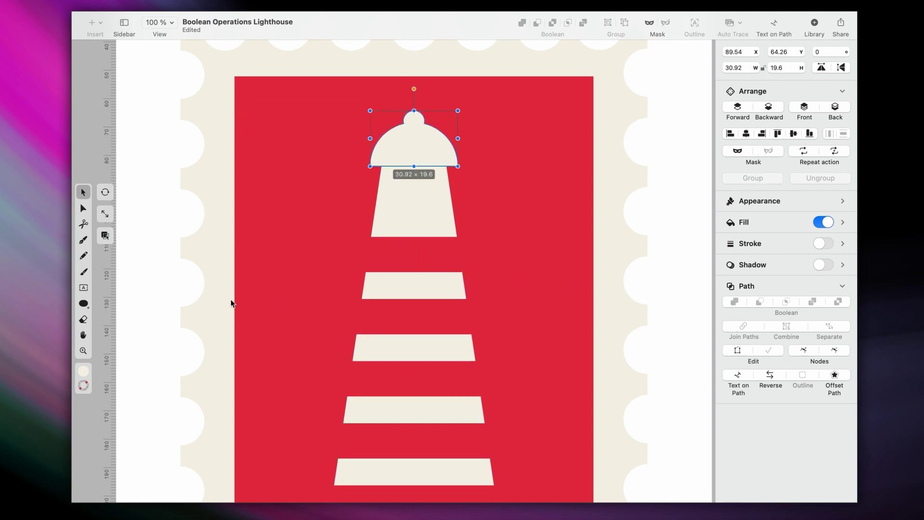
pyautogui.click(83, 304)
pyautogui.click(105, 273)
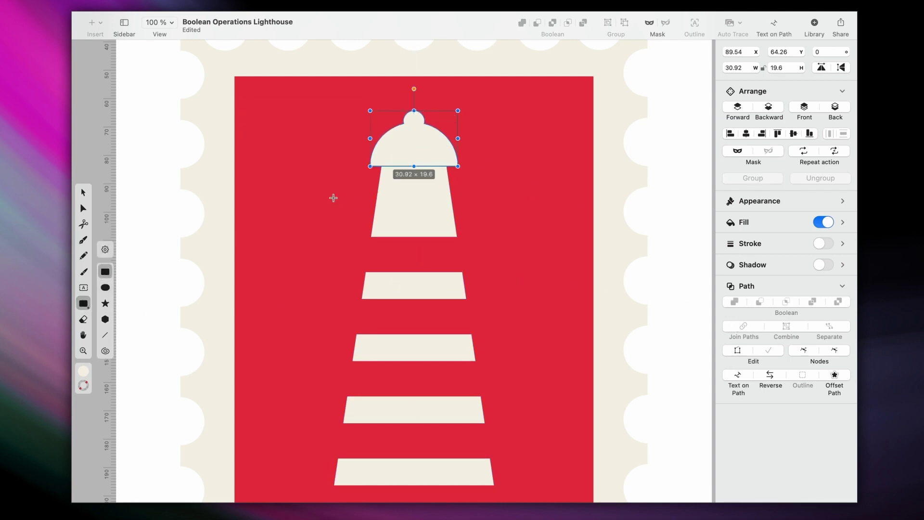
pyautogui.click(84, 371)
# - Draw a navy lantern band across the upper tower
pyautogui.click(133, 485)
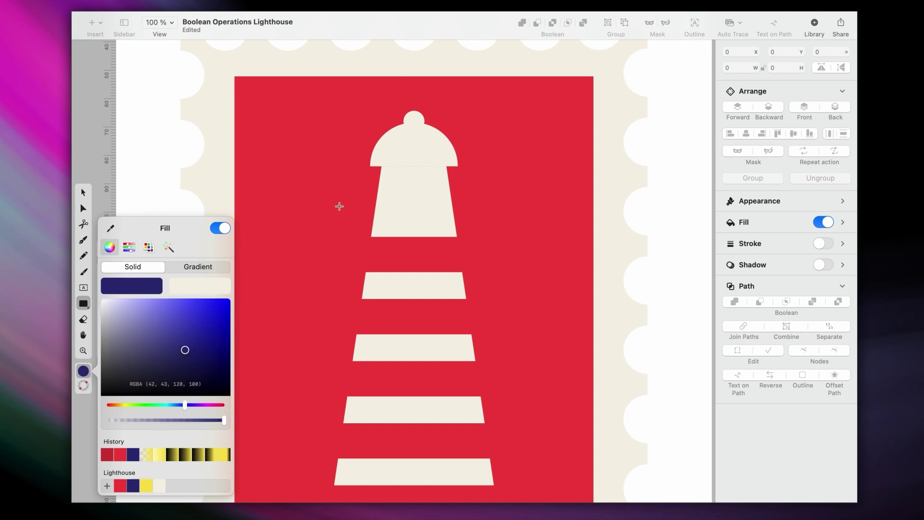
pyautogui.moveTo(347, 204)
pyautogui.mouseDown()
pyautogui.moveTo(371, 219)
pyautogui.moveTo(484, 237)
pyautogui.mouseUp()
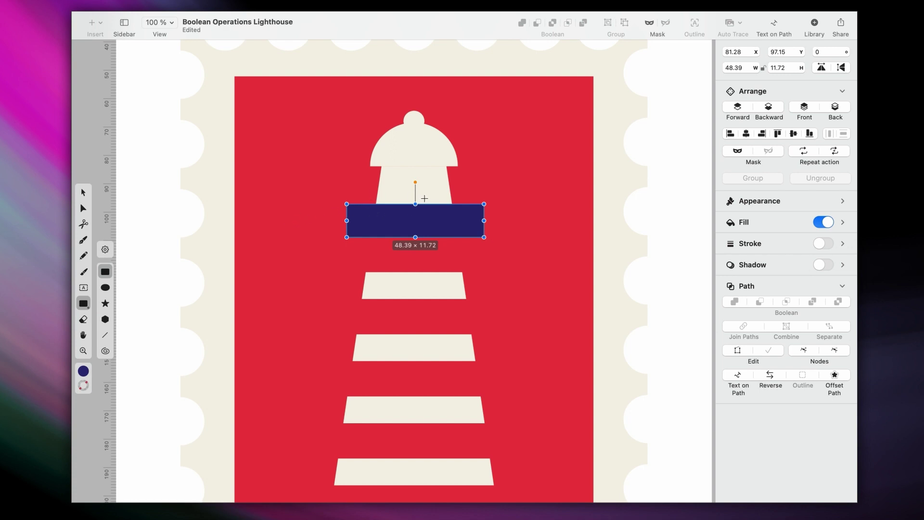
pyautogui.scroll(5, 424, 198)
pyautogui.click(235, 250)
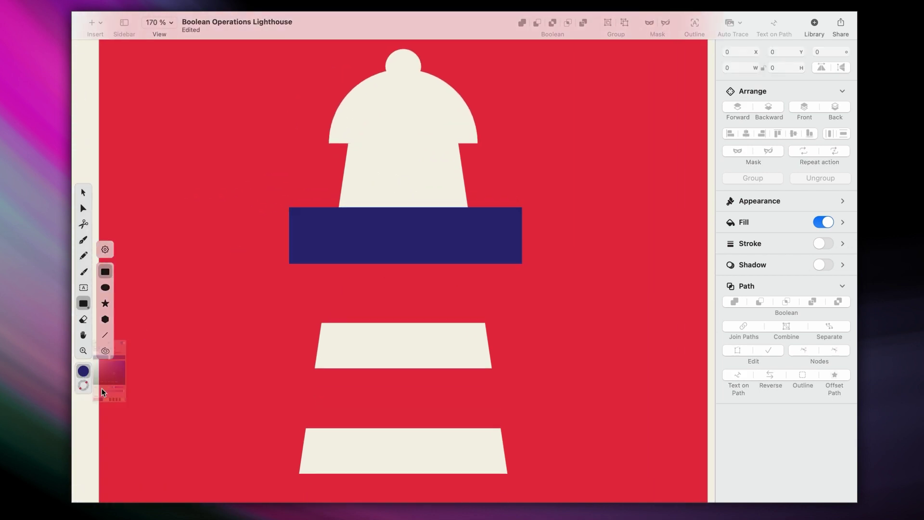
# - Draw a small cream window pane on the navy band and repeat-duplicate it across the band
pyautogui.click(158, 482)
pyautogui.moveTo(300, 216)
pyautogui.mouseDown()
pyautogui.moveTo(323, 255)
pyautogui.moveTo(343, 232)
pyautogui.mouseUp()
pyautogui.press('v')
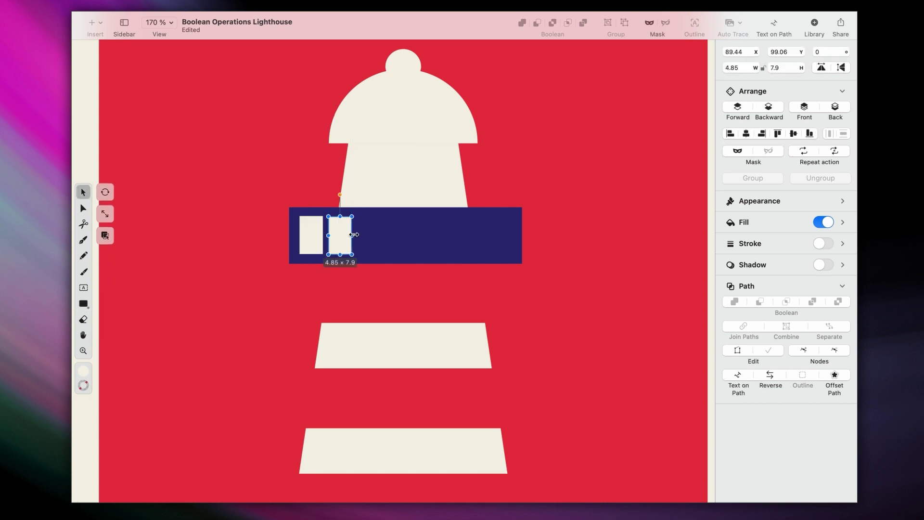
pyautogui.click(835, 151)
pyautogui.click(836, 151)
pyautogui.click(835, 152)
pyautogui.click(835, 151)
pyautogui.click(835, 152)
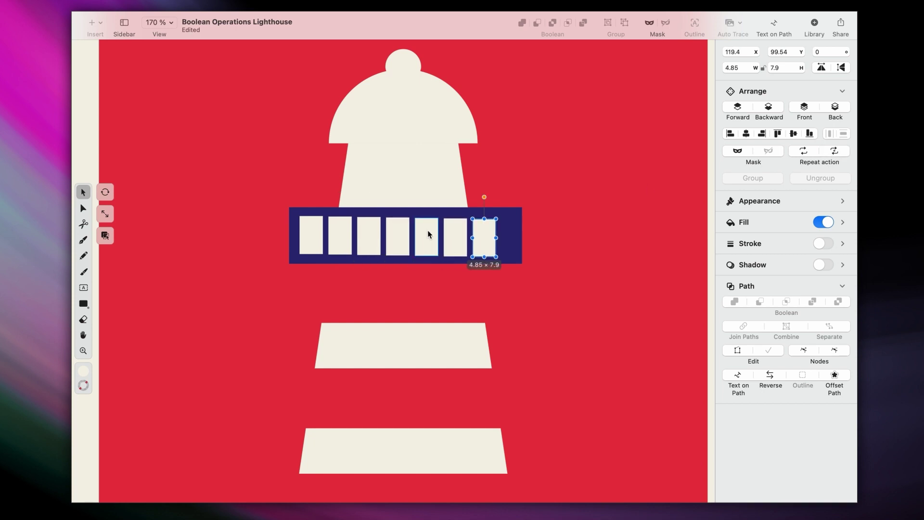
# - Select all seven cream panes and align their vertical centres
pyautogui.click(318, 237)
pyautogui.keyDown('shift'); pyautogui.click(340, 236); pyautogui.keyUp('shift')
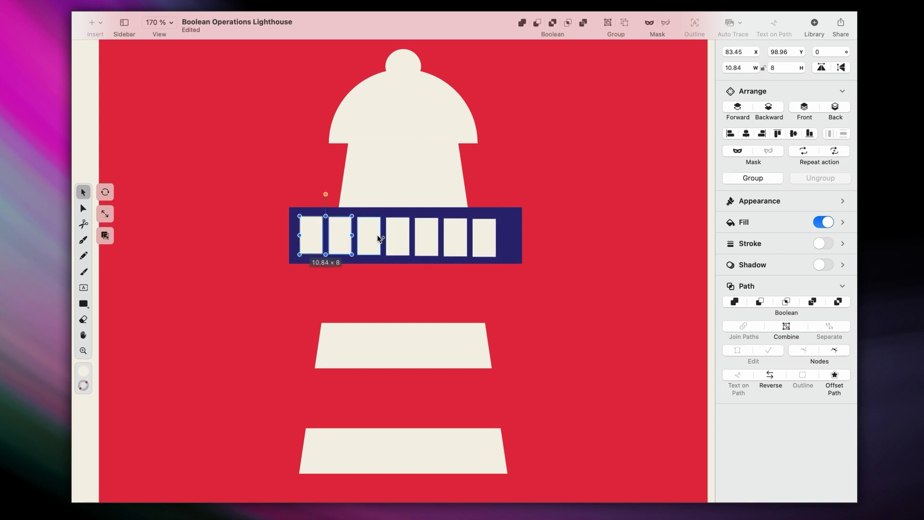
pyautogui.keyDown('shift'); pyautogui.click(369, 236); pyautogui.keyUp('shift')
pyautogui.keyDown('shift'); pyautogui.click(398, 236); pyautogui.keyUp('shift')
pyautogui.keyDown('shift'); pyautogui.click(425, 238); pyautogui.keyUp('shift')
pyautogui.keyDown('shift'); pyautogui.click(454, 237); pyautogui.keyUp('shift')
pyautogui.keyDown('shift'); pyautogui.click(484, 238); pyautogui.keyUp('shift')
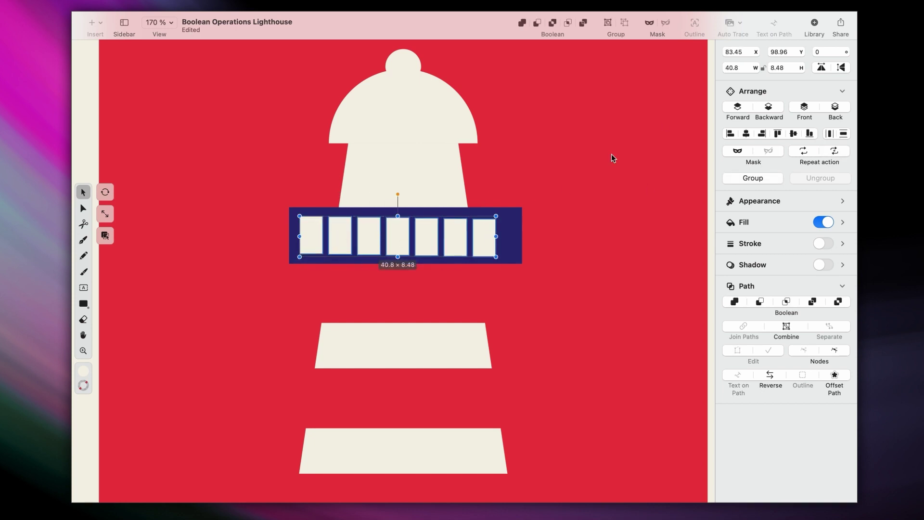
pyautogui.click(794, 133)
# - Slide the seventh pane further right along the navy bar
pyautogui.click(585, 212)
pyautogui.moveTo(485, 238); pyautogui.dragTo(504, 240)
pyautogui.keyDown('shift'); pyautogui.click(450, 237); pyautogui.keyUp('shift')
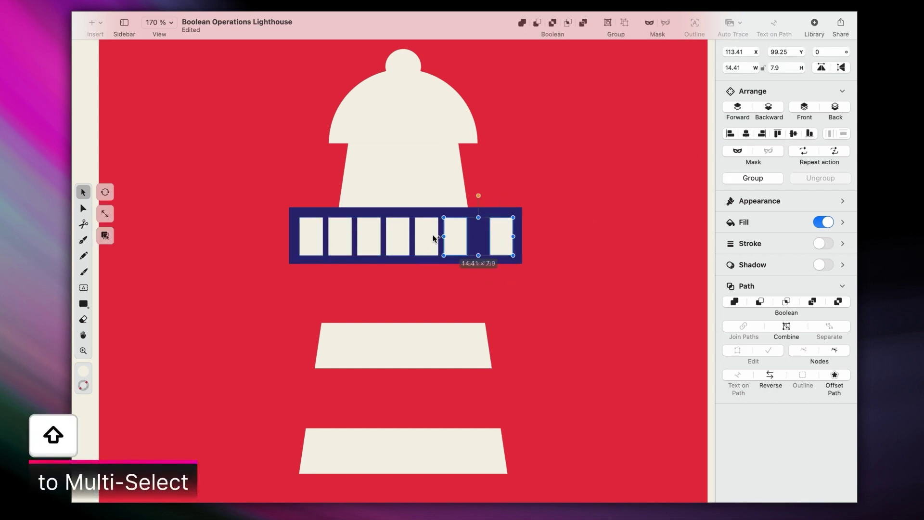
# - Select all seven window panes and distribute them evenly across the bar
pyautogui.keyDown('shift'); pyautogui.click(427, 237); pyautogui.keyUp('shift')
pyautogui.keyDown('shift'); pyautogui.click(397, 238); pyautogui.keyUp('shift')
pyautogui.keyDown('shift'); pyautogui.click(371, 240); pyautogui.keyUp('shift')
pyautogui.keyDown('shift'); pyautogui.click(340, 236); pyautogui.keyUp('shift')
pyautogui.keyDown('shift'); pyautogui.click(315, 235); pyautogui.keyUp('shift')
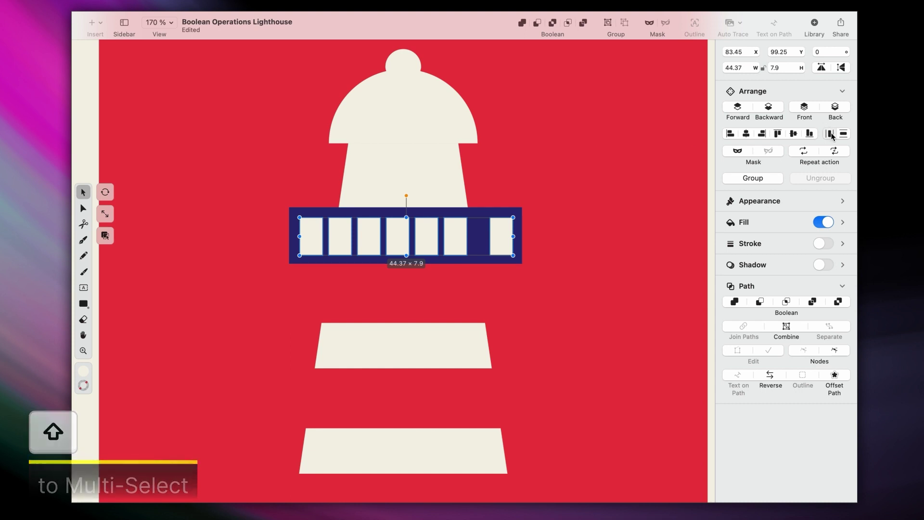
pyautogui.click(830, 134)
# - Subtract the panes from the bar as openings and fill the result navy
pyautogui.click(405, 215)
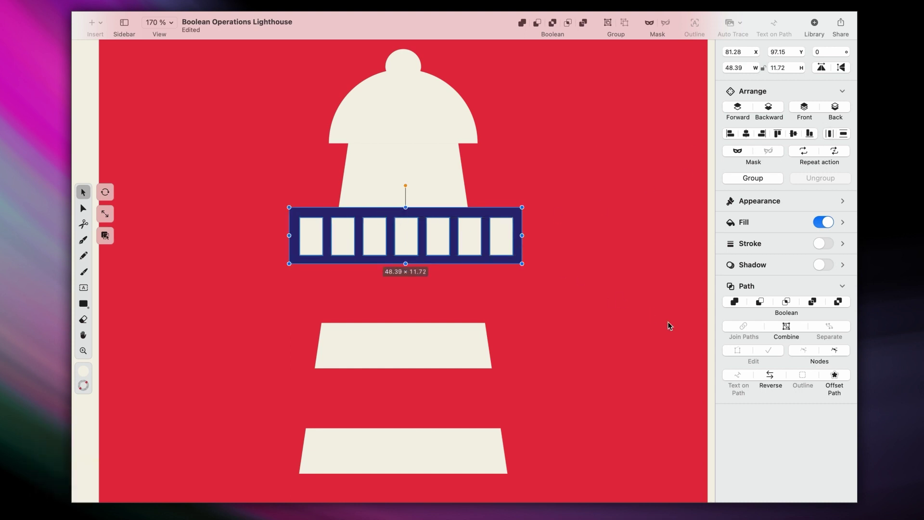
pyautogui.click(838, 302)
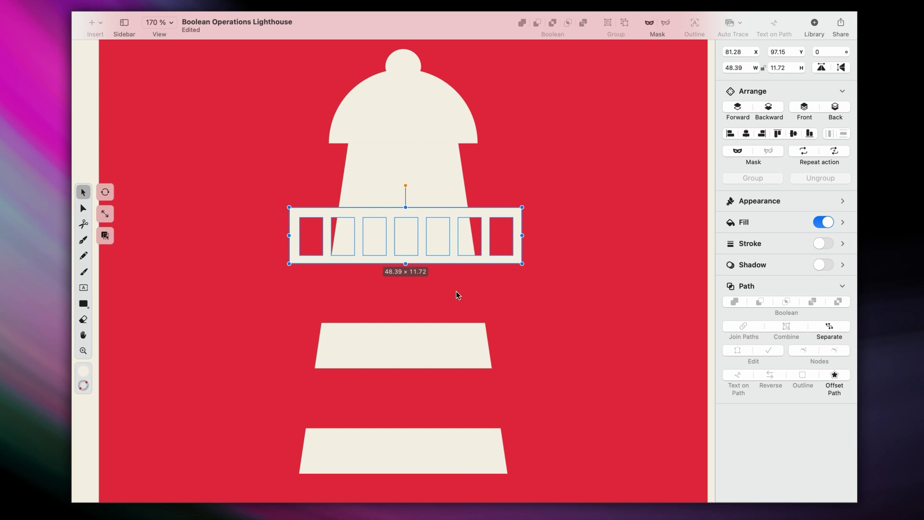
pyautogui.click(84, 372)
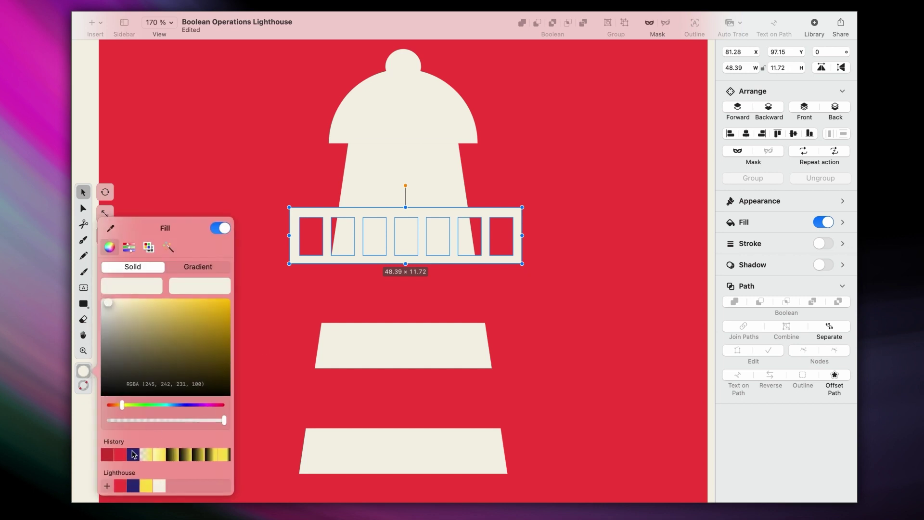
pyautogui.click(134, 455)
# - Draw a wider navy base bar under the railing and union the two shapes
pyautogui.click(83, 304)
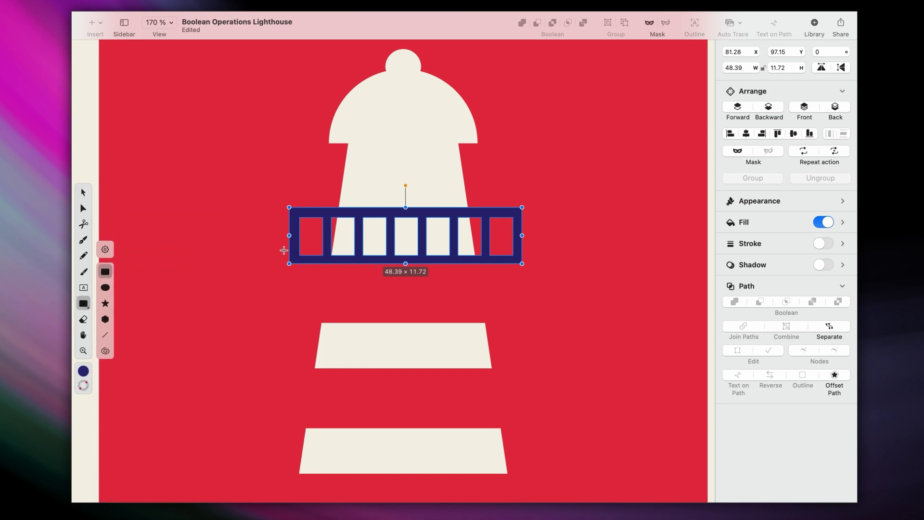
pyautogui.moveTo(282, 256); pyautogui.dragTo(529, 271)
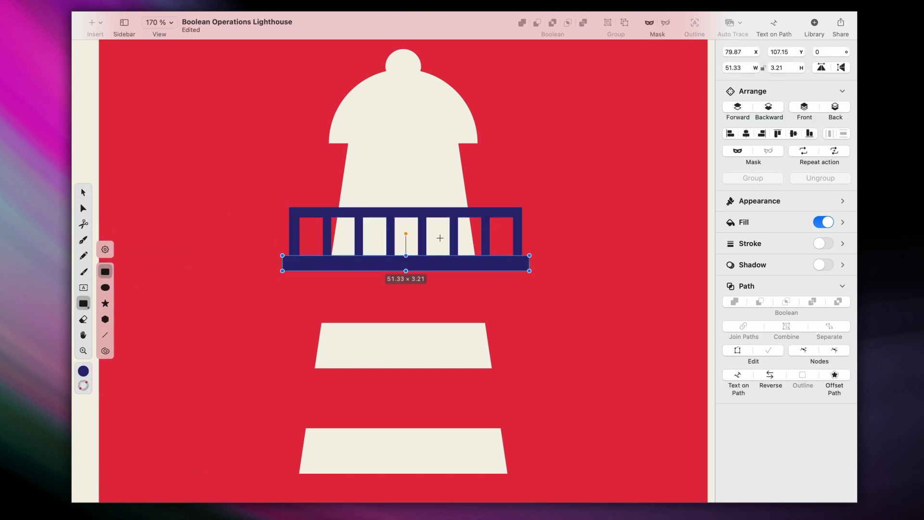
pyautogui.press('v')
pyautogui.keyDown('shift'); pyautogui.click(301, 219); pyautogui.keyUp('shift')
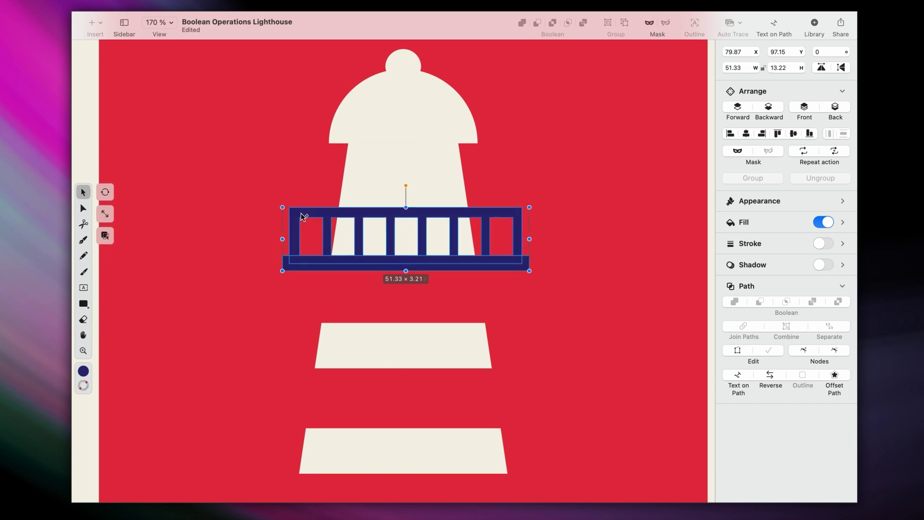
pyautogui.click(734, 302)
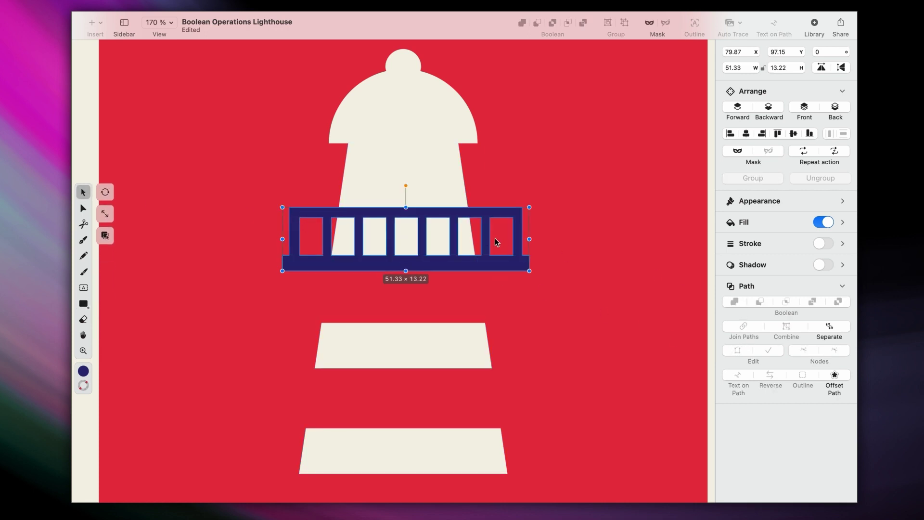
pyautogui.click(577, 220)
pyautogui.hscroll(-3, 578, 222)
pyautogui.click(83, 303)
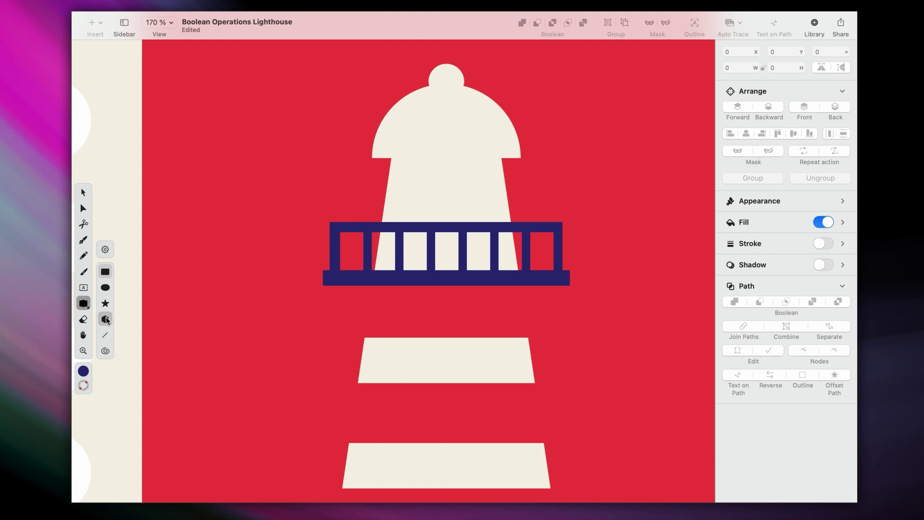
# - Draw a triangle, rotate it, and stretch its tip out to the lamp
pyautogui.click(105, 319)
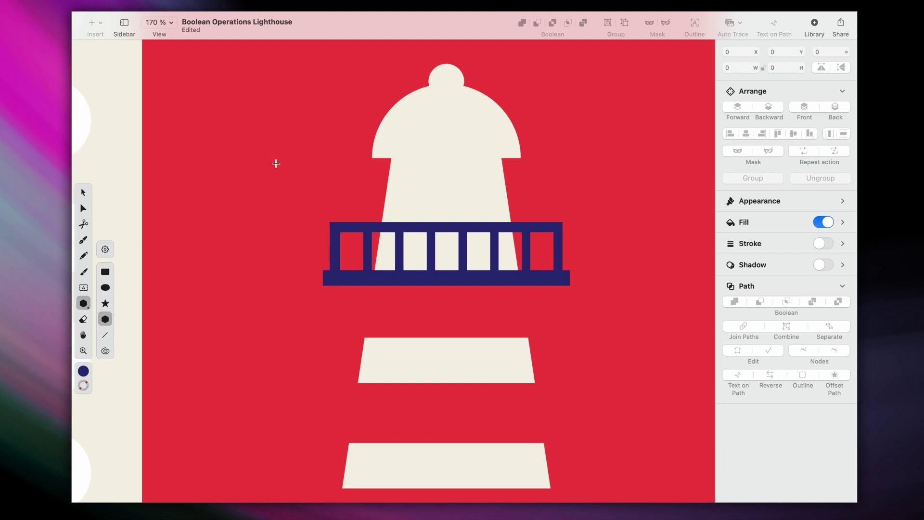
pyautogui.moveTo(276, 163)
pyautogui.mouseDown()
pyautogui.moveTo(330, 201)
pyautogui.moveTo(322, 198)
pyautogui.mouseUp()
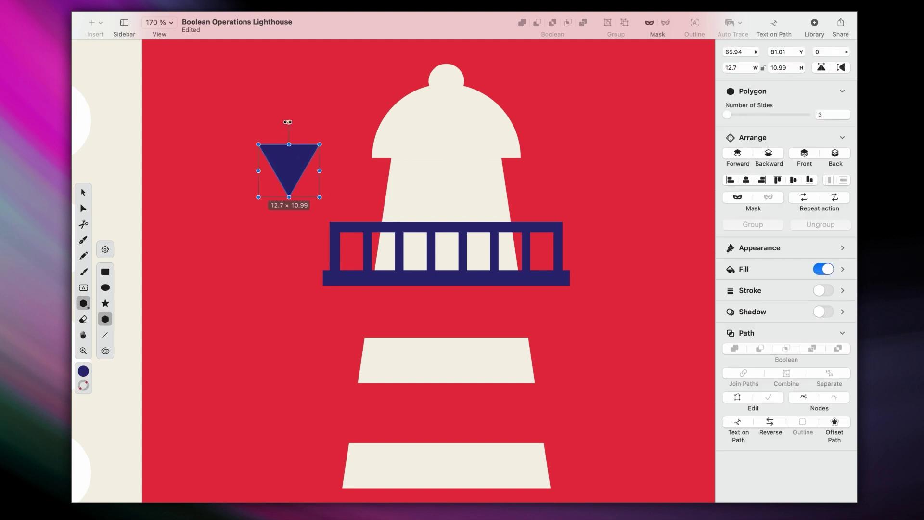
pyautogui.moveTo(288, 122); pyautogui.dragTo(455, 201)
pyautogui.doubleClick(173, 202)
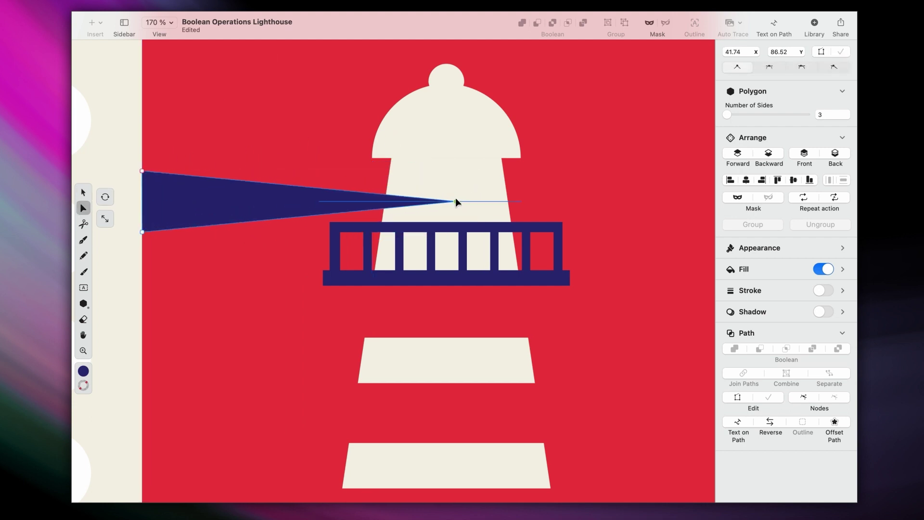
pyautogui.press('v')
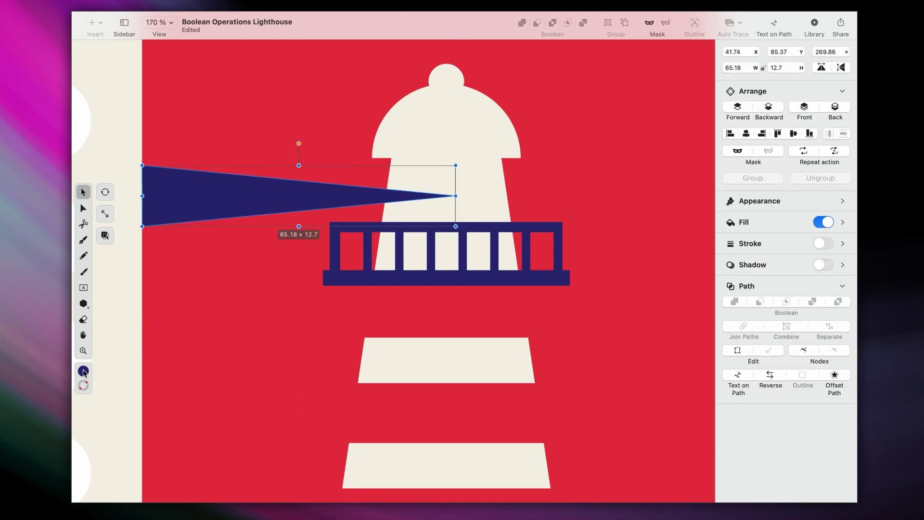
# - Fill the beam with a yellow gradient whose wide end fades to nearly transparent
pyautogui.click(84, 372)
pyautogui.click(146, 485)
pyautogui.click(198, 246)
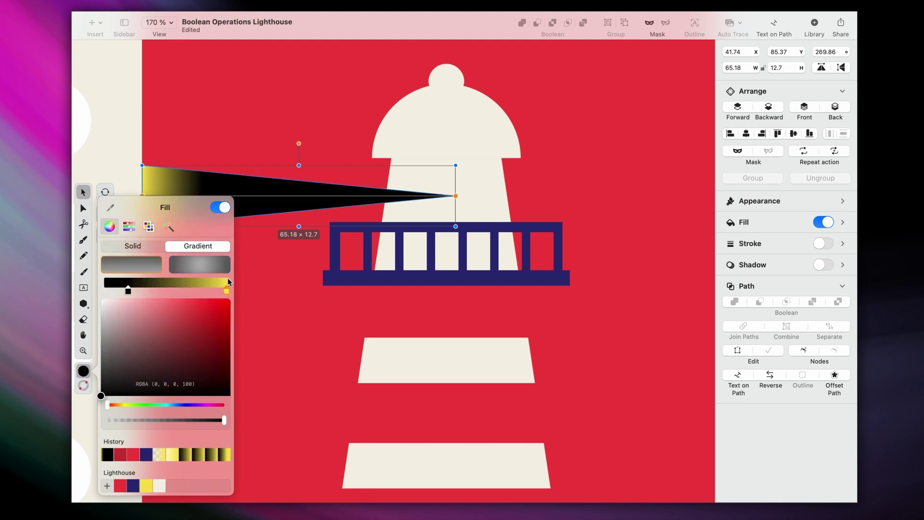
pyautogui.moveTo(128, 291); pyautogui.dragTo(104, 291)
pyautogui.click(126, 299)
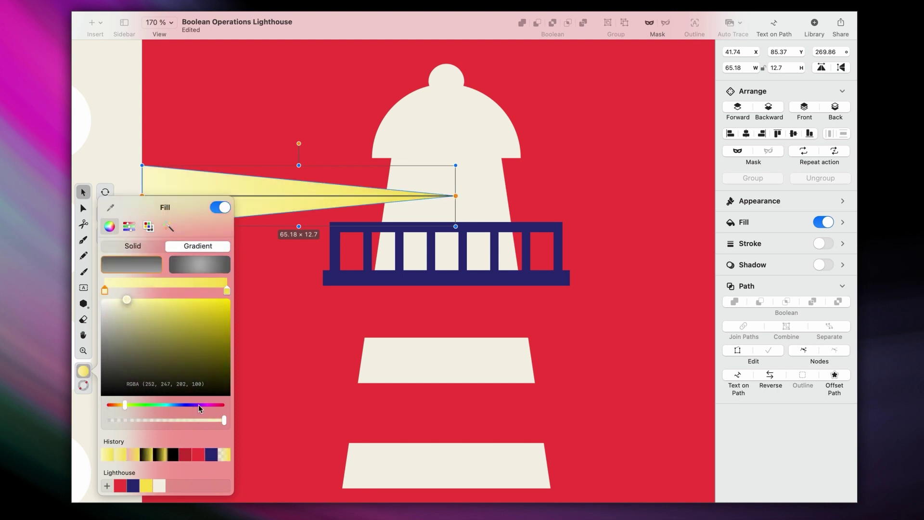
pyautogui.moveTo(223, 420); pyautogui.dragTo(129, 419)
pyautogui.click(96, 339)
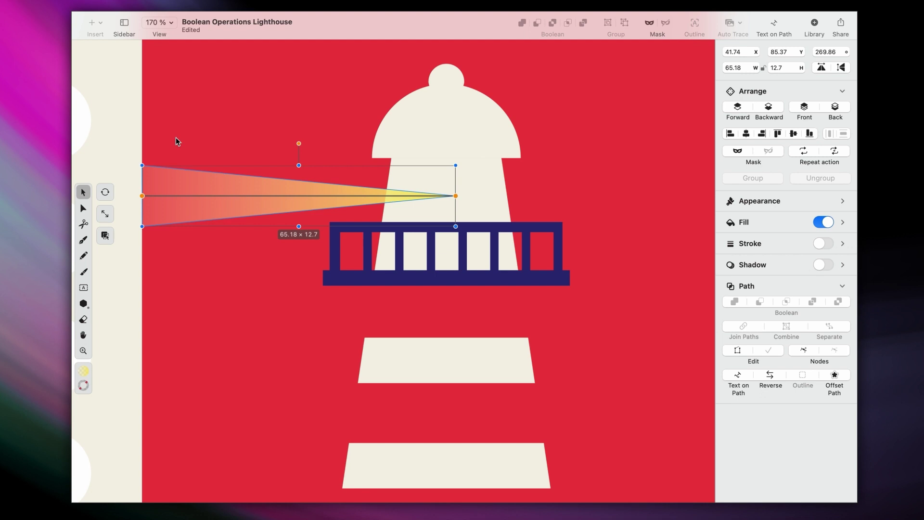
# - Duplicate the beam, flip it horizontally, and align it on the lamp's right side
pyautogui.press('cmd+d')
pyautogui.hotkey('shift', 'h')
pyautogui.moveTo(243, 197); pyautogui.dragTo(512, 190)
pyautogui.scroll(-3, 487, 218)
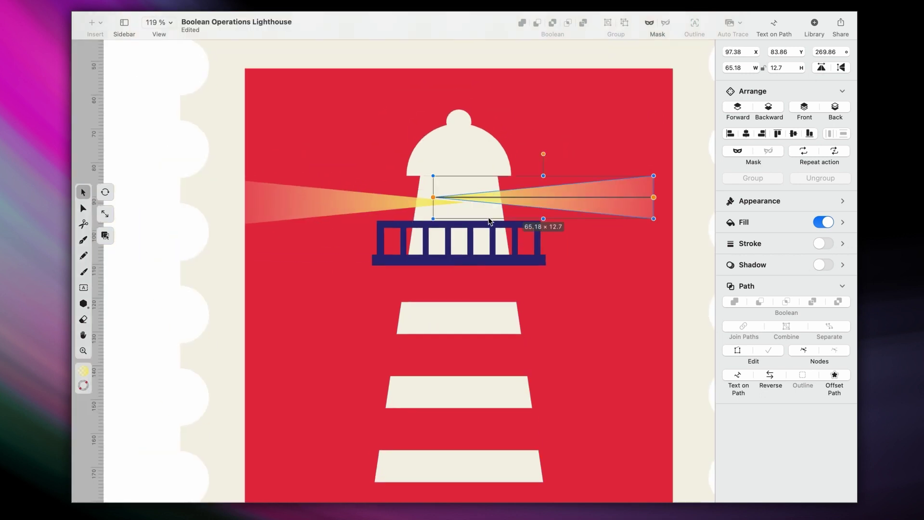
pyautogui.moveTo(591, 202); pyautogui.dragTo(611, 207)
# - Select both beams and move their layers below the lighthouse
pyautogui.keyDown('shift'); pyautogui.click(354, 203); pyautogui.keyUp('shift')
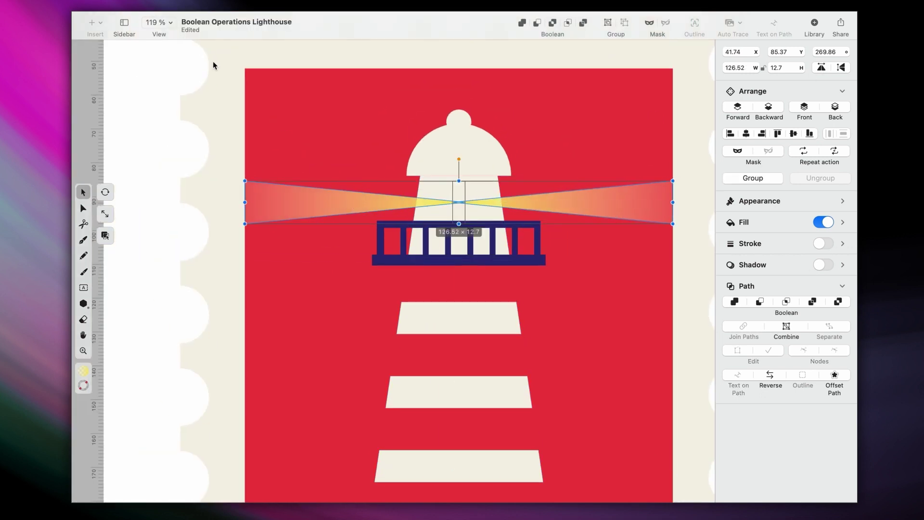
pyautogui.click(128, 24)
pyautogui.moveTo(175, 117); pyautogui.dragTo(165, 244)
pyautogui.click(242, 25)
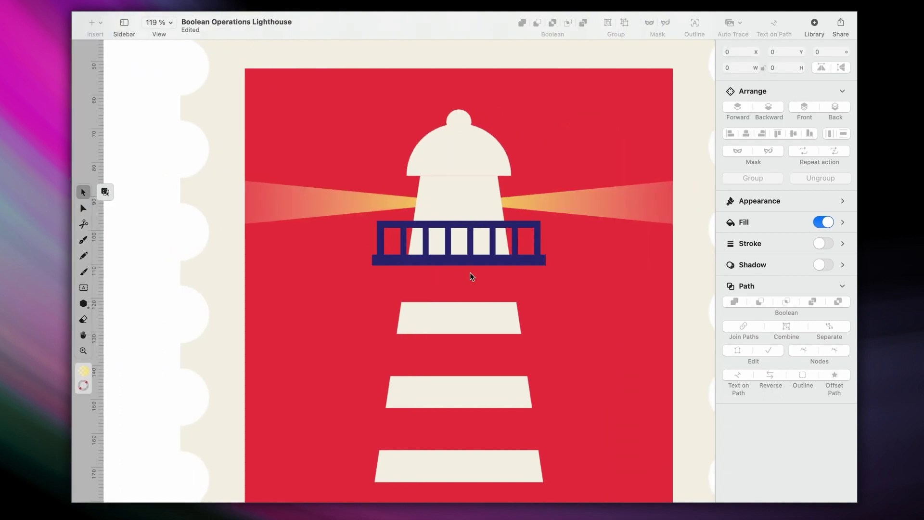
pyautogui.scroll(-3, 462, 278)
pyautogui.scroll(-5, 462, 282)
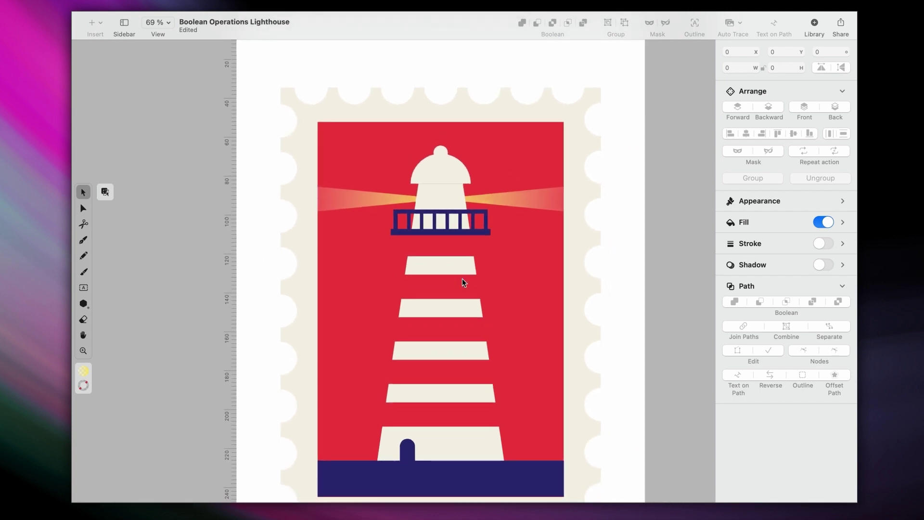
pyautogui.scroll(-2, 463, 282)
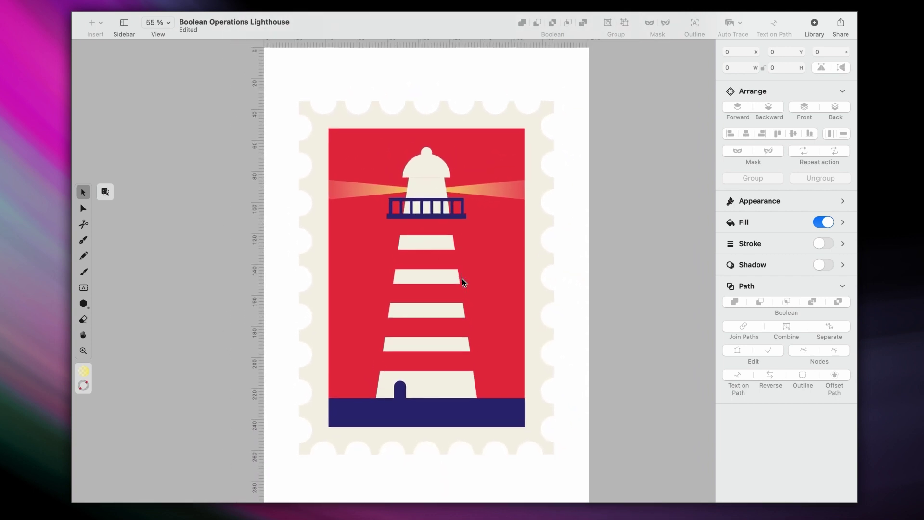